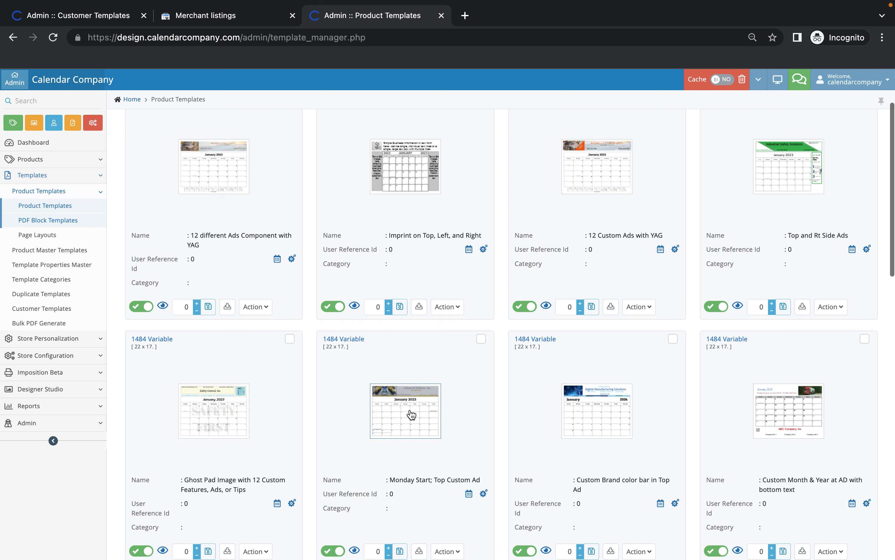
# Step: Open the "12 different Ads Component with YAG" product template in the design editor
pyautogui.scroll(-1, 447, 439)
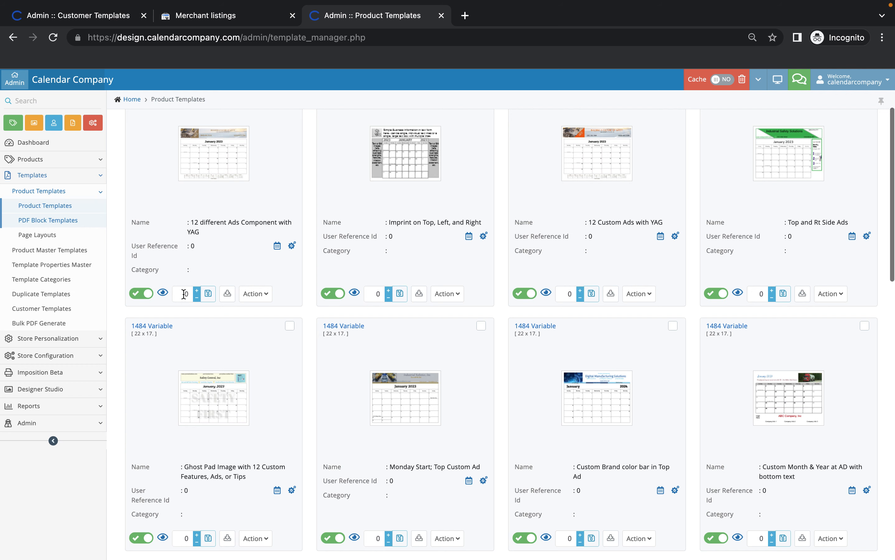
pyautogui.click(163, 294)
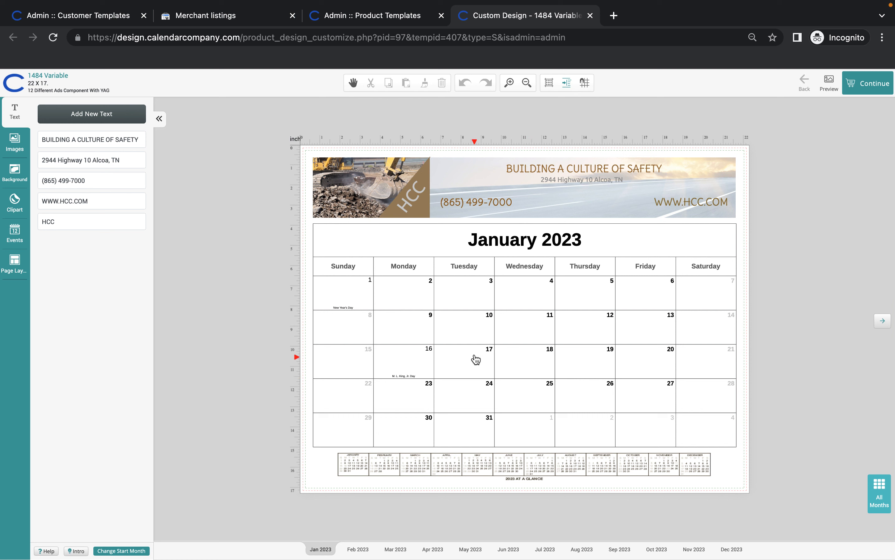
# Step: Add an event named "Trade Show" to the January 11 cell of the calendar
pyautogui.click(523, 328)
pyautogui.doubleClick(543, 325)
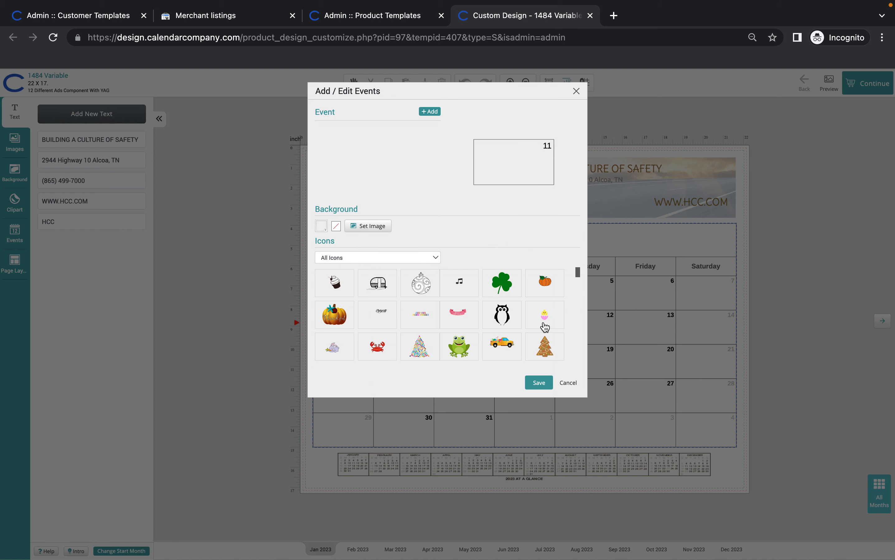
pyautogui.click(426, 113)
pyautogui.moveTo(369, 132); pyautogui.dragTo(310, 131)
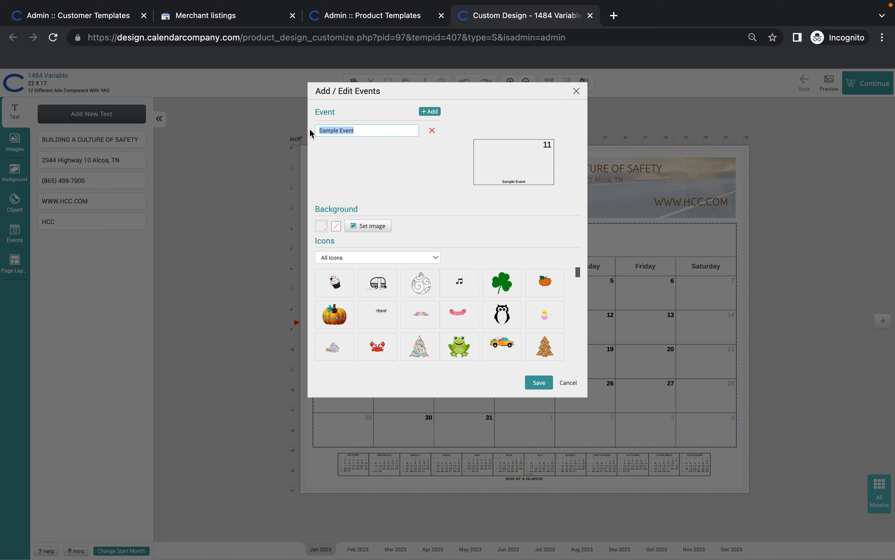
pyautogui.press('BackSpace')
pyautogui.write('Trade Show')
# Step: Browse the event icons, give the January 11 cell a pale yellow background, and save the event
pyautogui.scroll(-5, 420, 319)
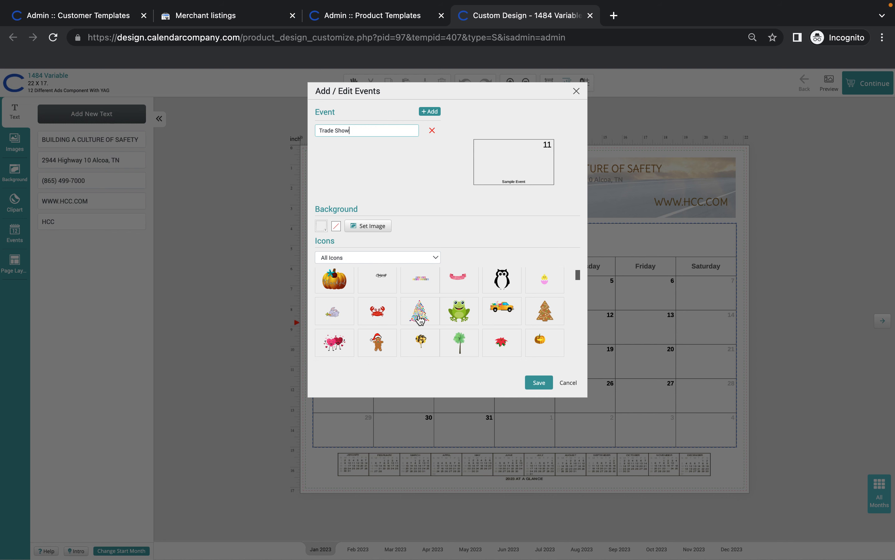
pyautogui.scroll(-3, 419, 319)
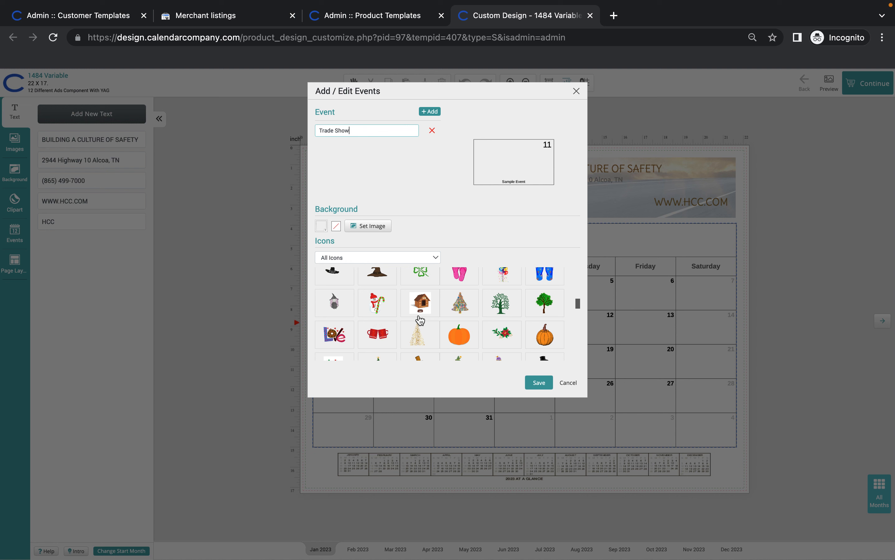
pyautogui.click(322, 225)
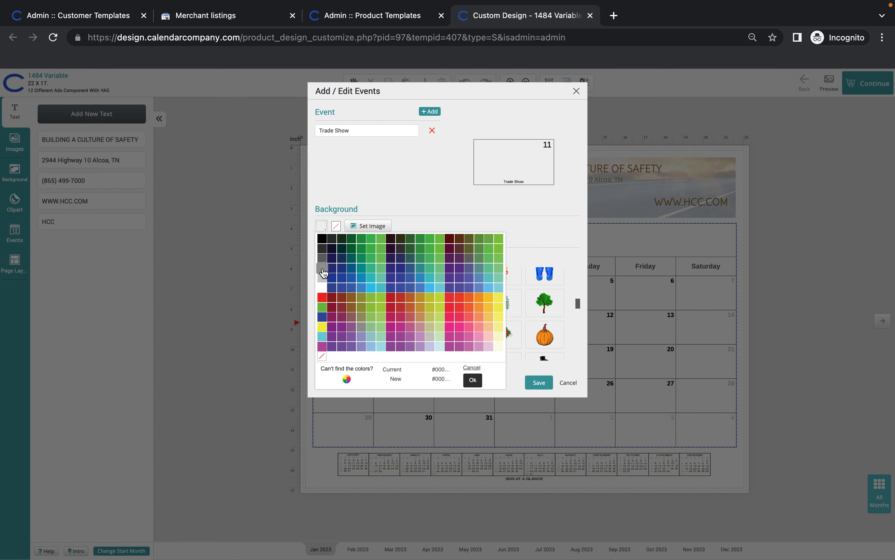
pyautogui.click(499, 338)
pyautogui.click(540, 383)
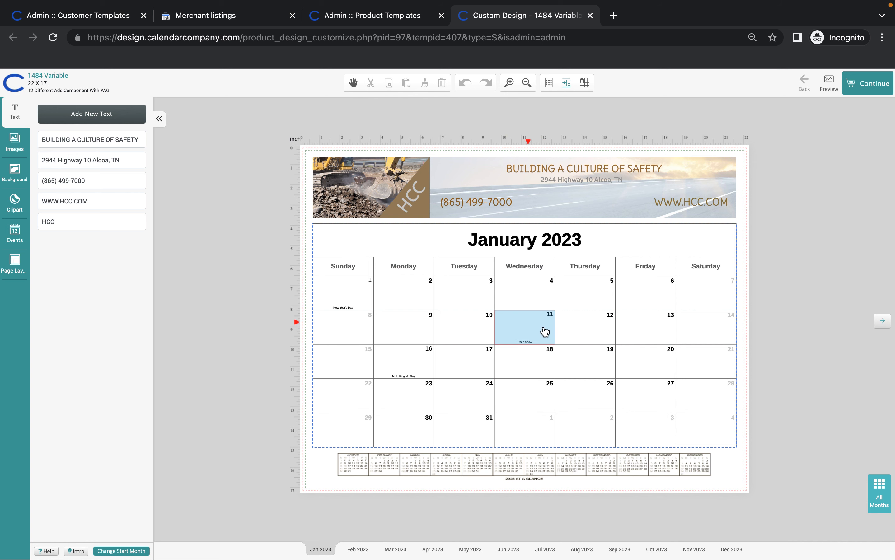
# Step: Apply a pale yellow background to the January 12 cell and save it
pyautogui.click(573, 330)
pyautogui.click(321, 225)
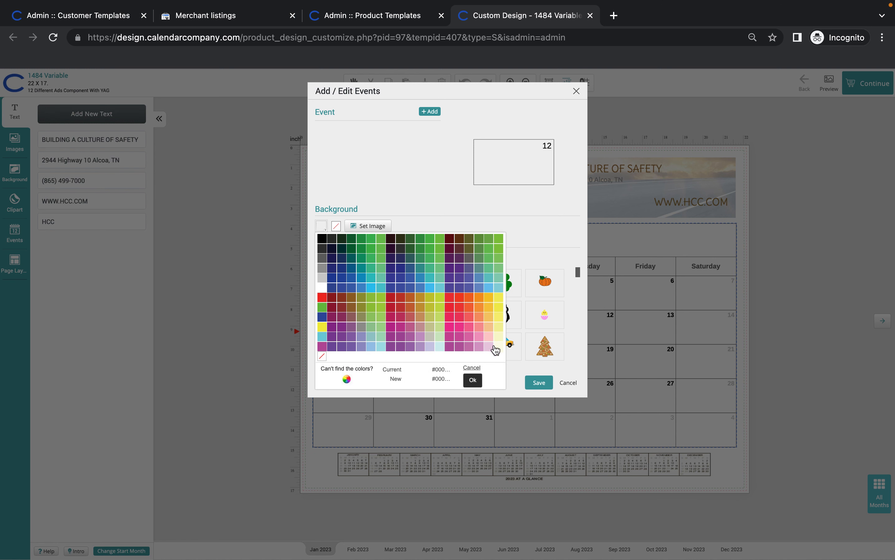
pyautogui.click(498, 337)
pyautogui.click(472, 380)
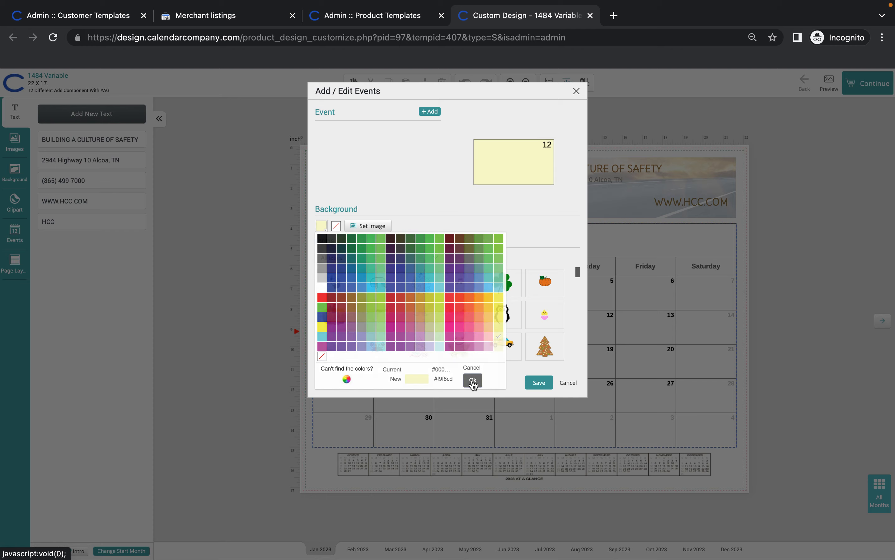
pyautogui.click(543, 385)
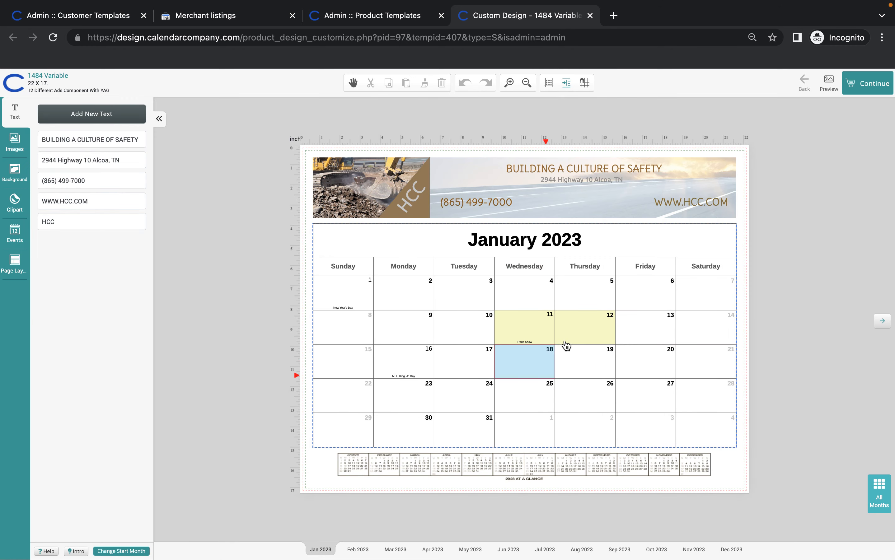
# Step: Reset the January 12 cell's background to transparent and save it
pyautogui.click(581, 321)
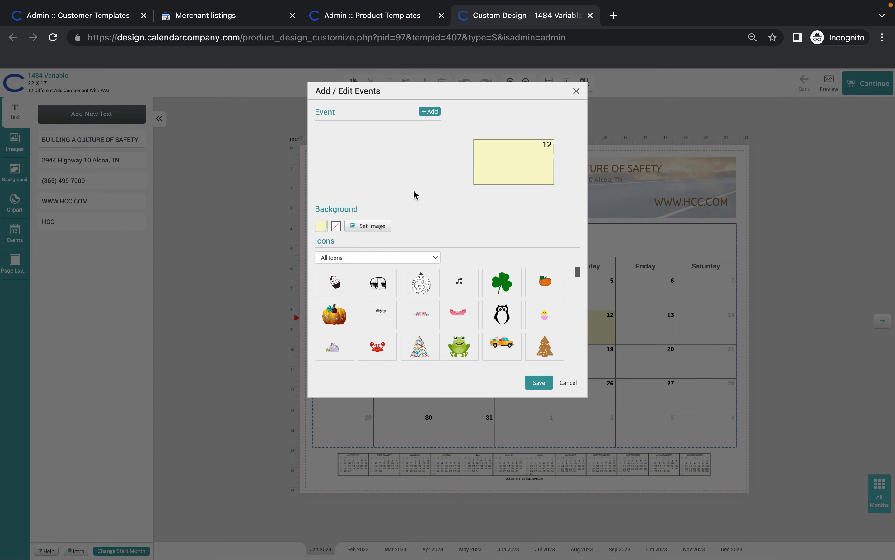
pyautogui.click(335, 227)
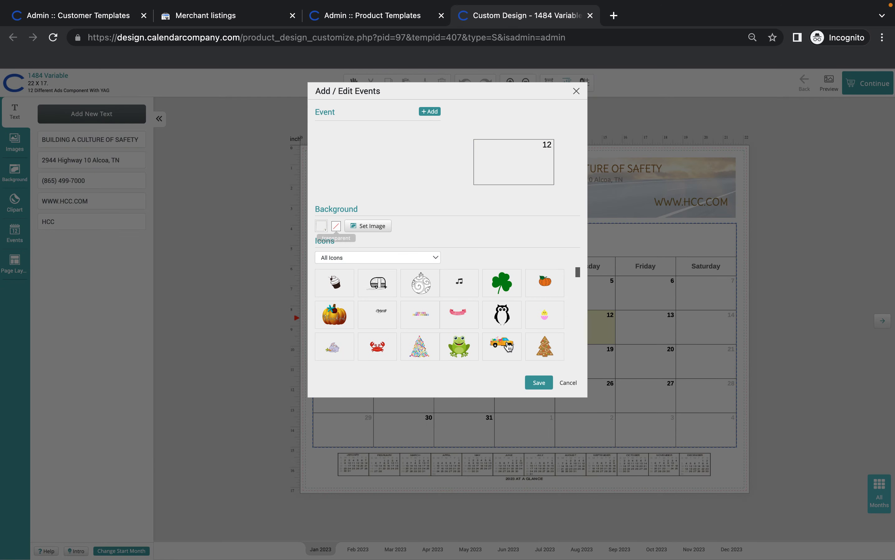
pyautogui.click(540, 384)
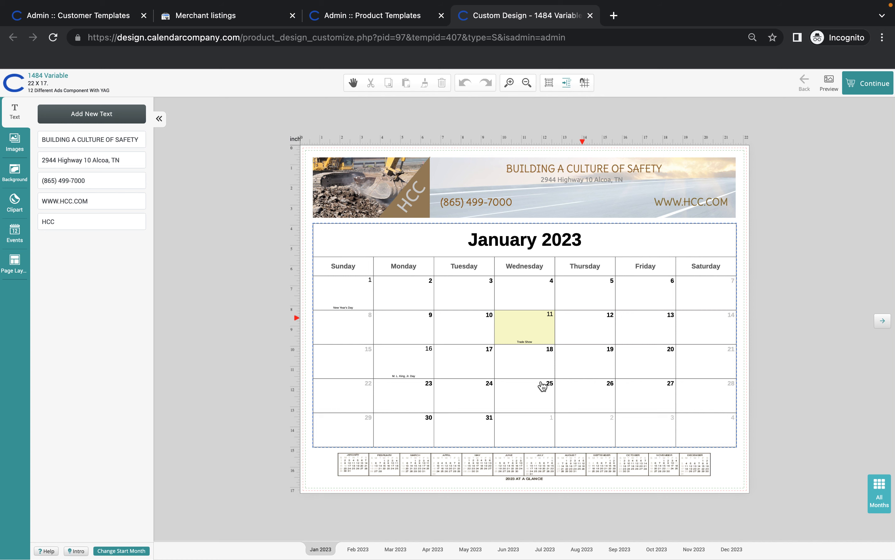
# Step: Delete the "Trade Show" event from January 11 and reset that cell's background to transparent
pyautogui.click(525, 337)
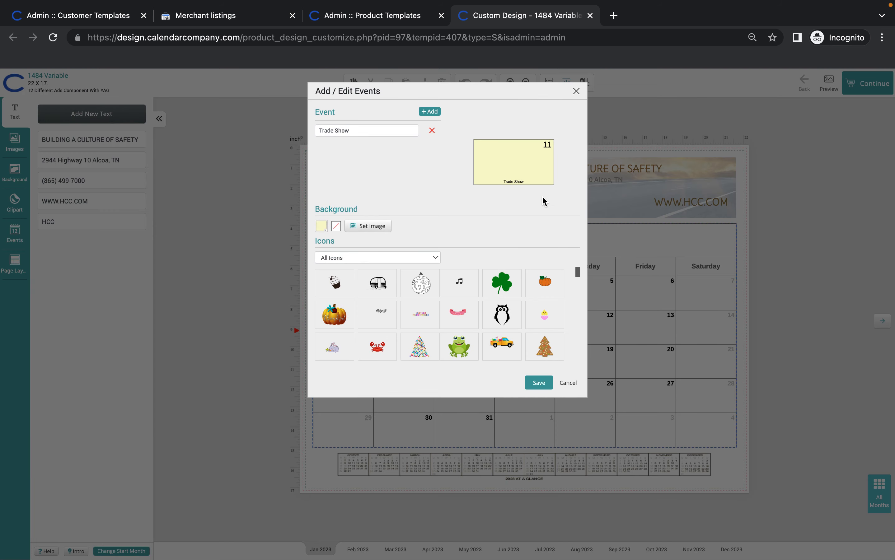
pyautogui.moveTo(362, 132); pyautogui.dragTo(309, 137)
pyautogui.click(431, 130)
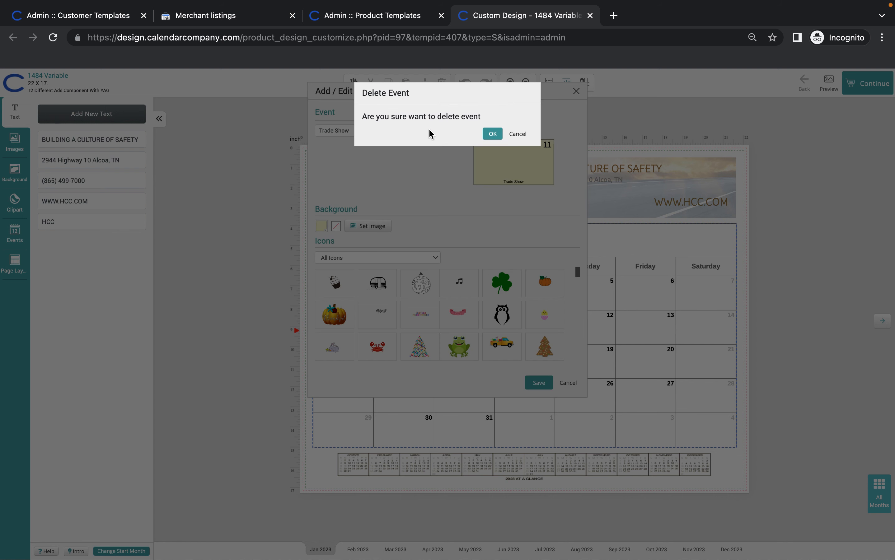
pyautogui.click(492, 134)
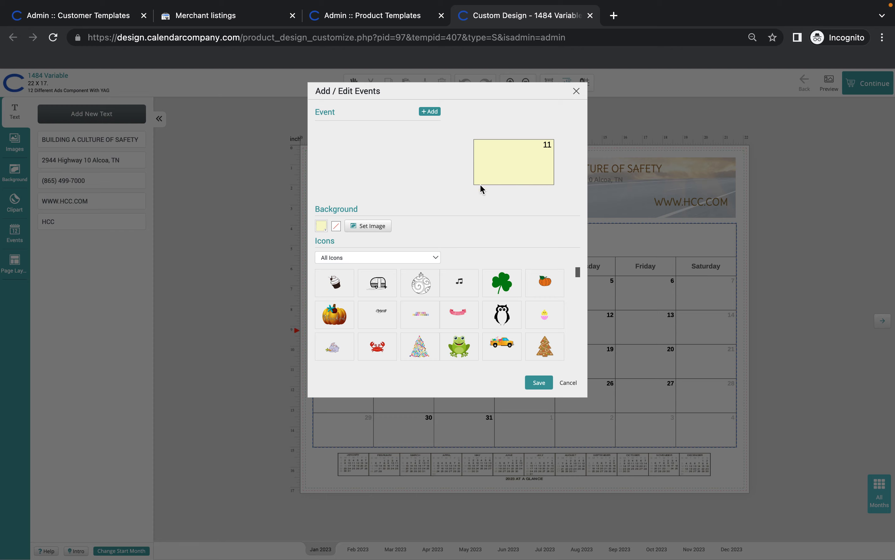
pyautogui.click(335, 225)
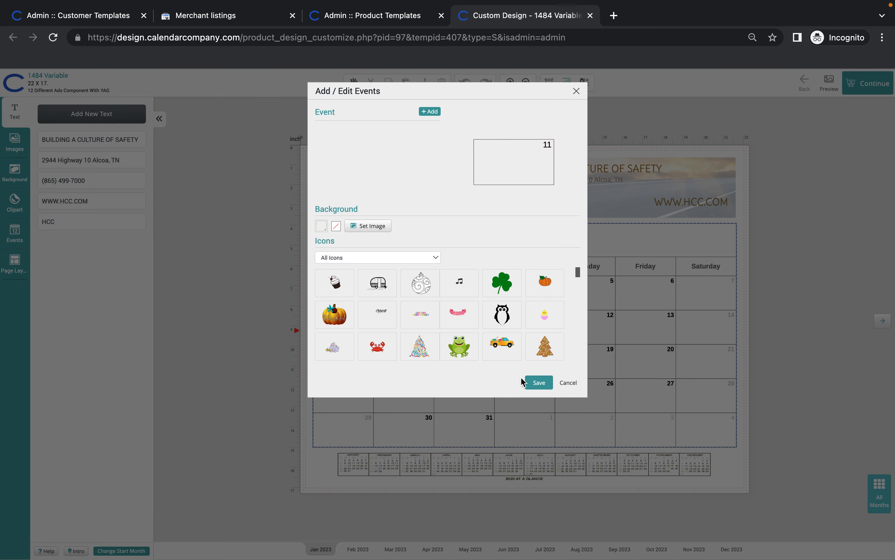
pyautogui.click(537, 381)
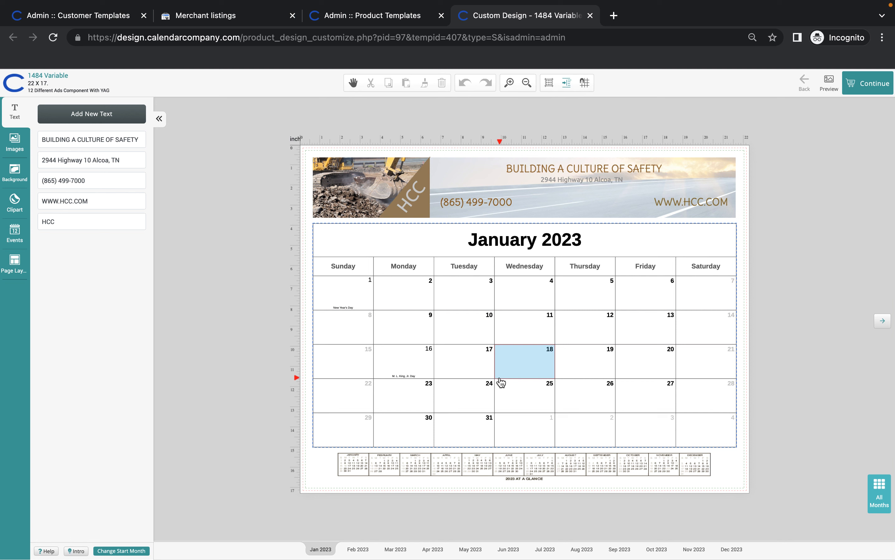
# Step: Upload Safety First Blue.png to the image gallery and import the April_Restoration and first Safety_First_Blue images into the design
pyautogui.click(15, 148)
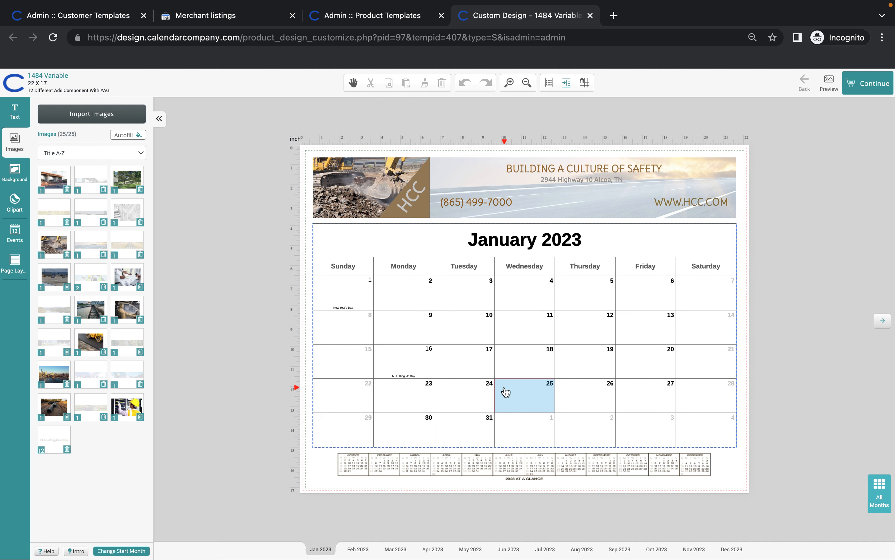
pyautogui.click(96, 114)
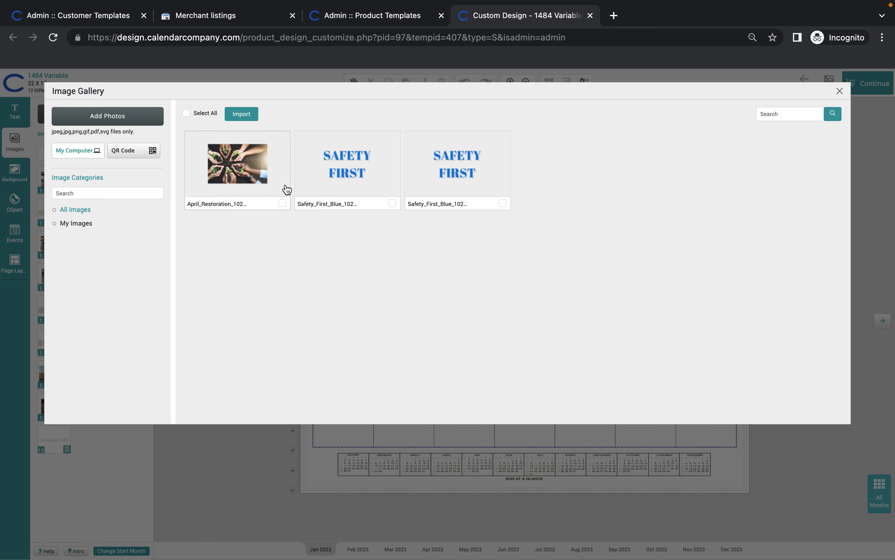
pyautogui.click(122, 121)
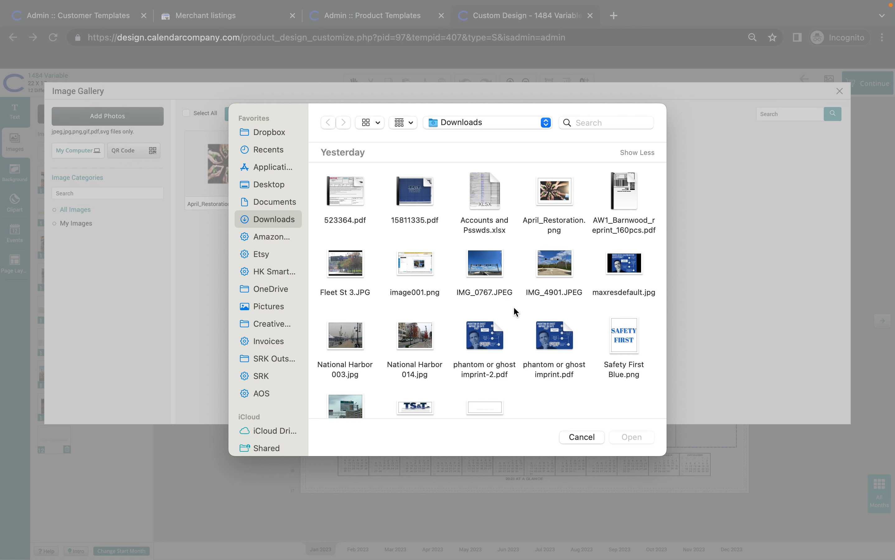
pyautogui.scroll(-3, 513, 306)
pyautogui.click(623, 261)
pyautogui.click(625, 437)
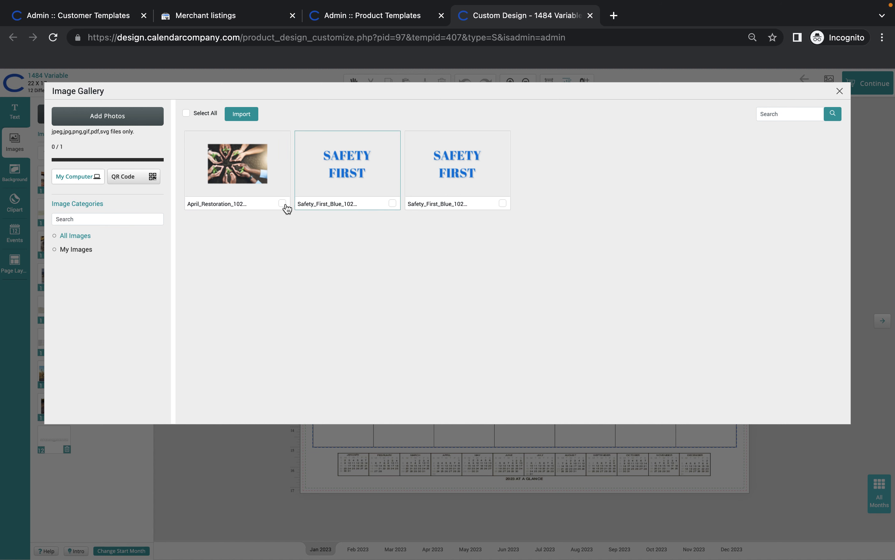
pyautogui.click(392, 203)
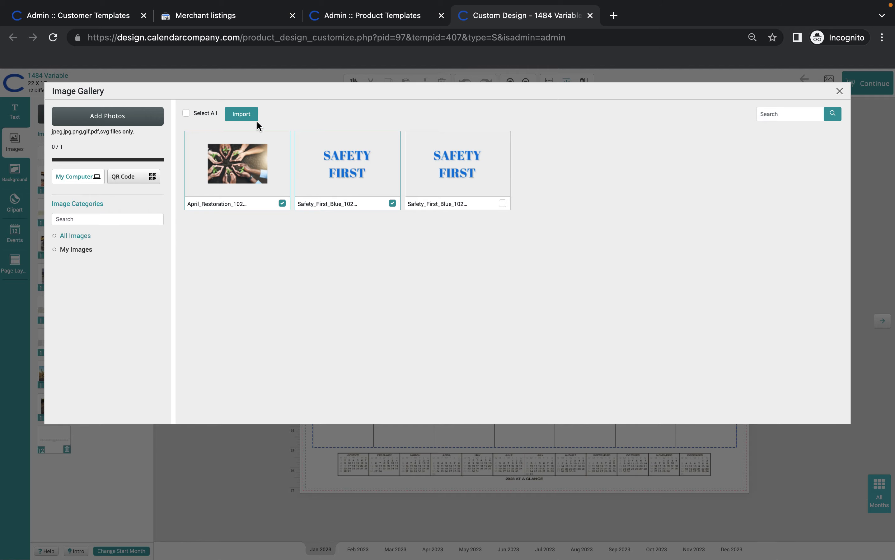
pyautogui.click(245, 114)
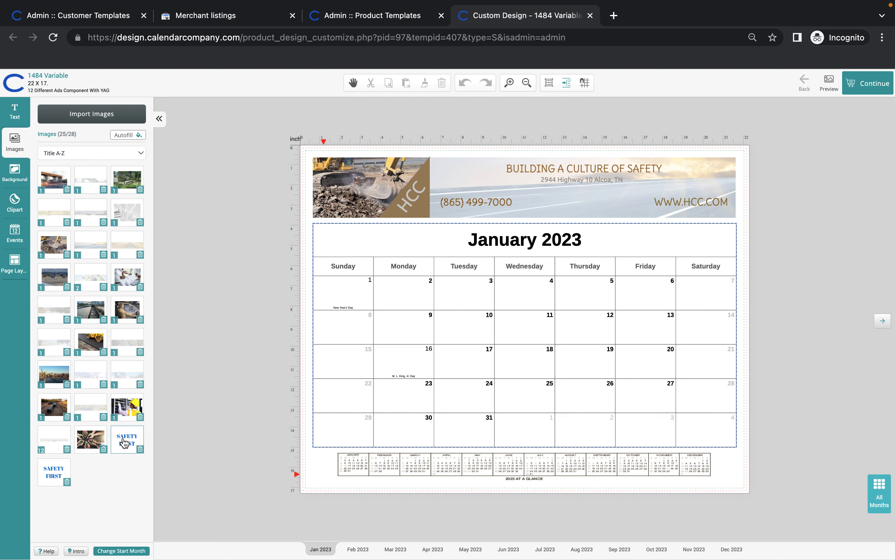
# Step: Place the SAFETY FIRST image on the January grid and enlarge it to about 13 inches wide across the weekday columns
pyautogui.moveTo(124, 442); pyautogui.dragTo(483, 315)
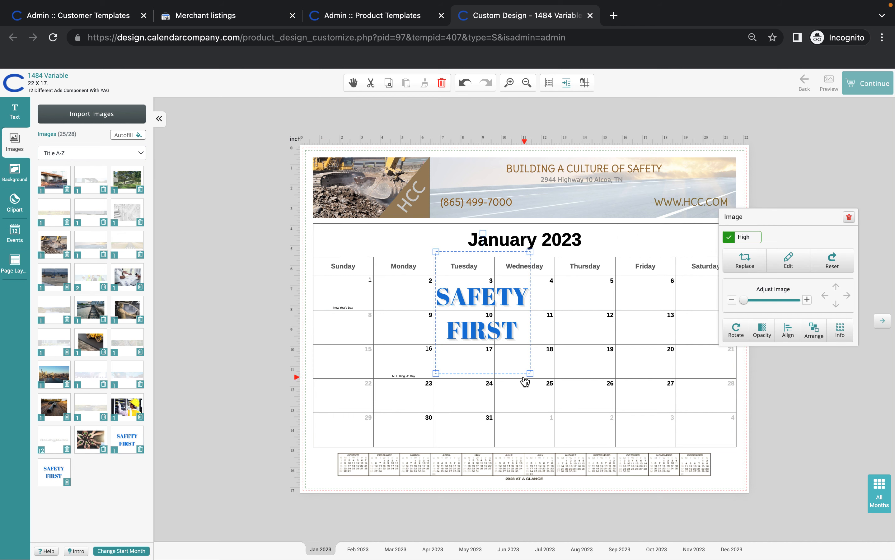
pyautogui.moveTo(529, 373); pyautogui.dragTo(624, 454)
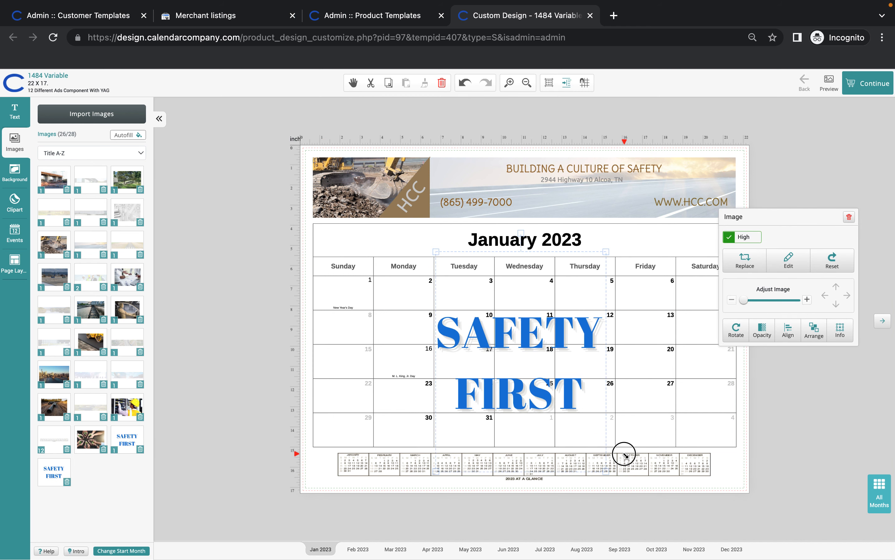
pyautogui.moveTo(436, 254); pyautogui.dragTo(346, 240)
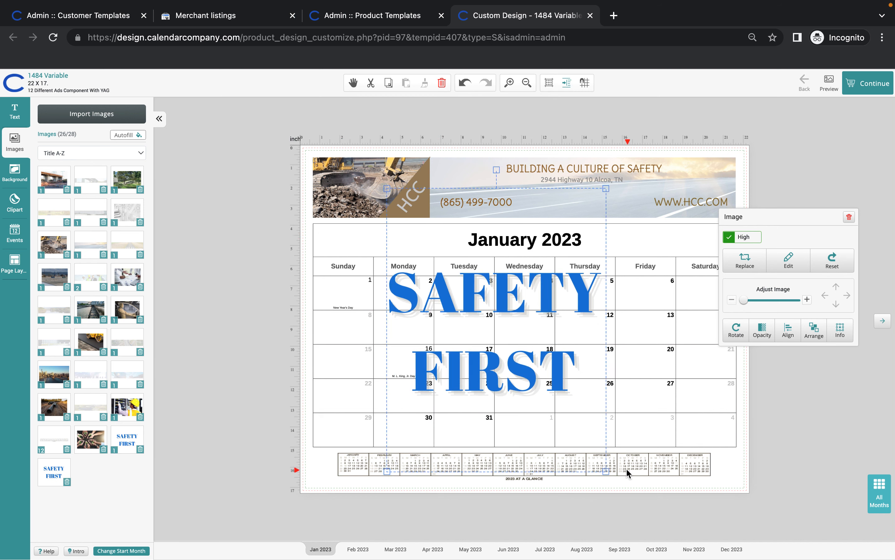
pyautogui.moveTo(605, 472); pyautogui.dragTo(655, 527)
pyautogui.moveTo(537, 429); pyautogui.dragTo(552, 428)
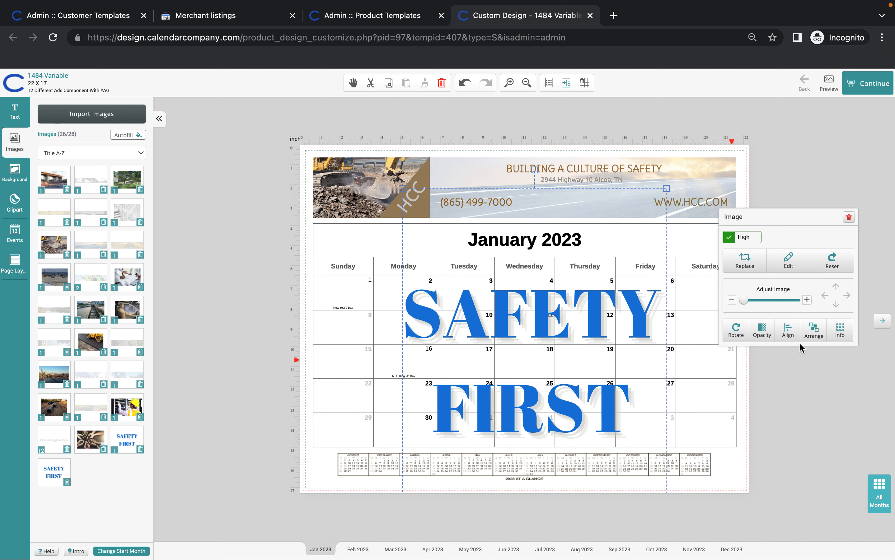
# Step: Center the SAFETY FIRST image horizontally on the page and set its opacity to 0.1
pyautogui.click(787, 333)
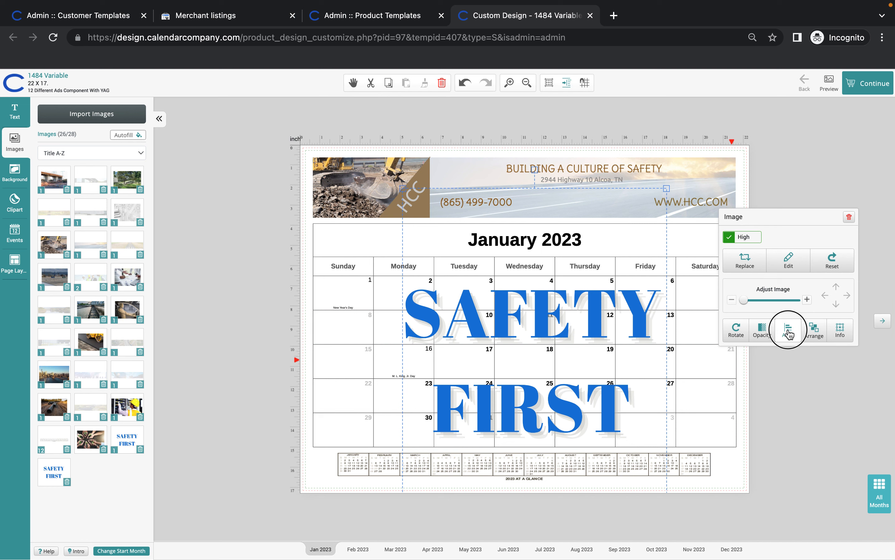
pyautogui.click(786, 366)
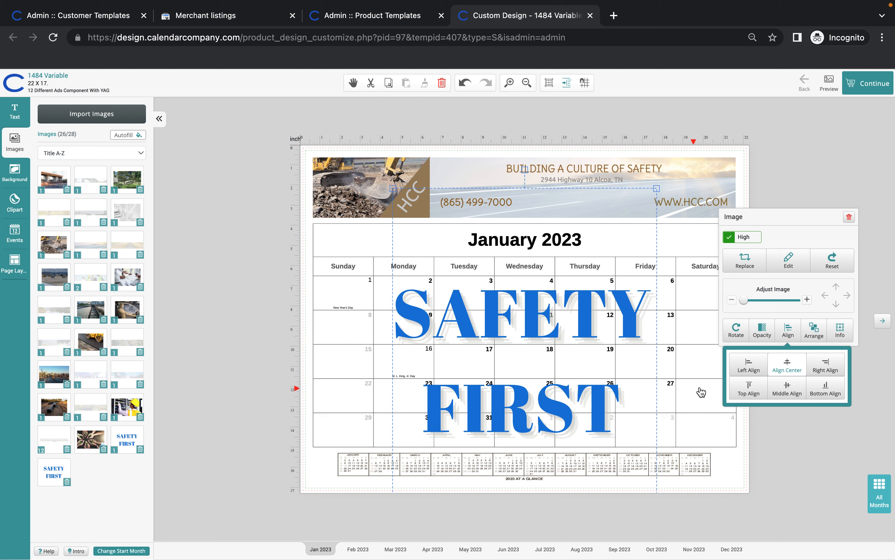
pyautogui.click(765, 331)
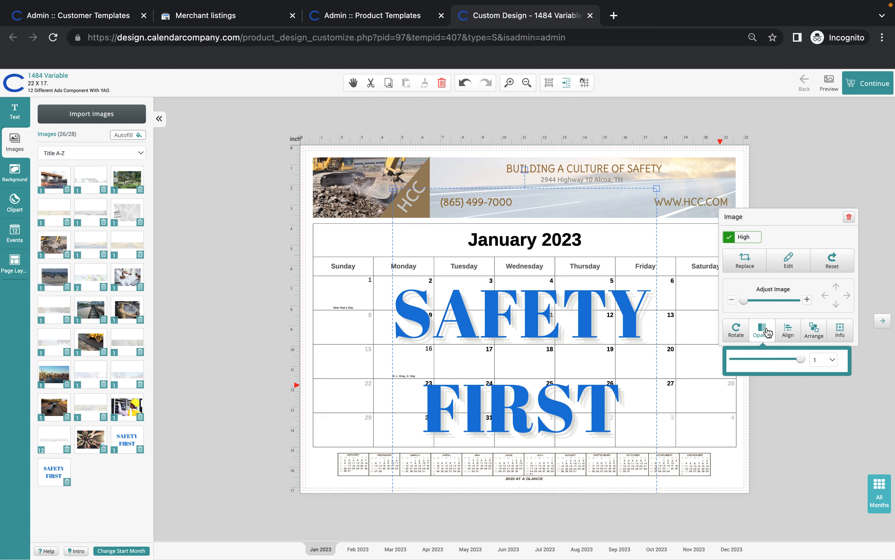
pyautogui.click(833, 361)
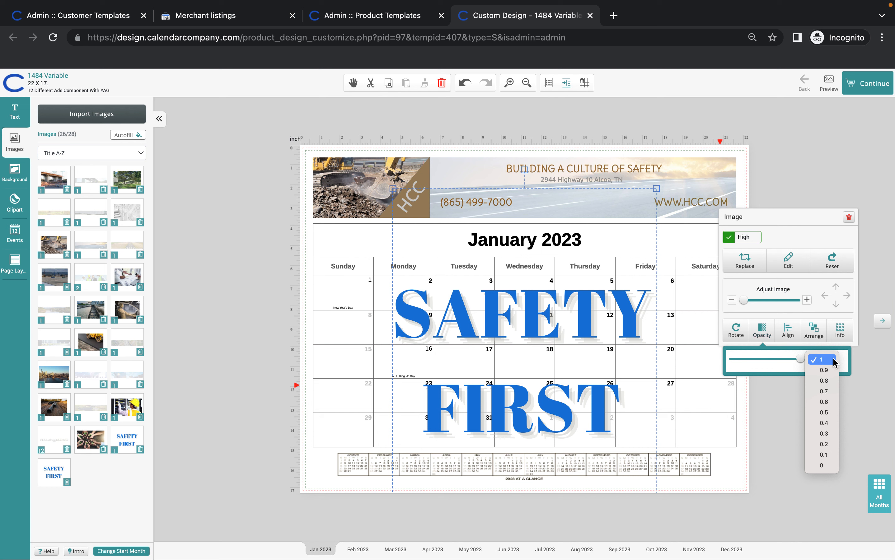
pyautogui.click(828, 453)
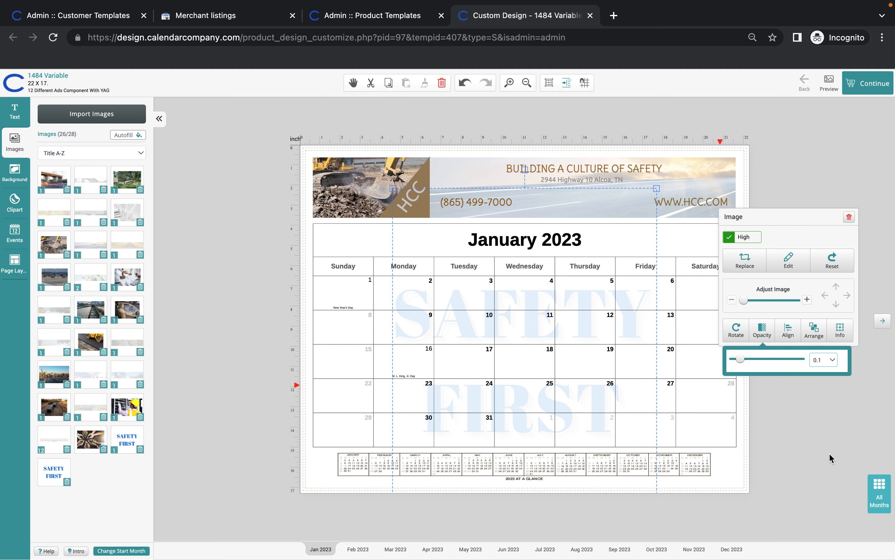
pyautogui.click(772, 425)
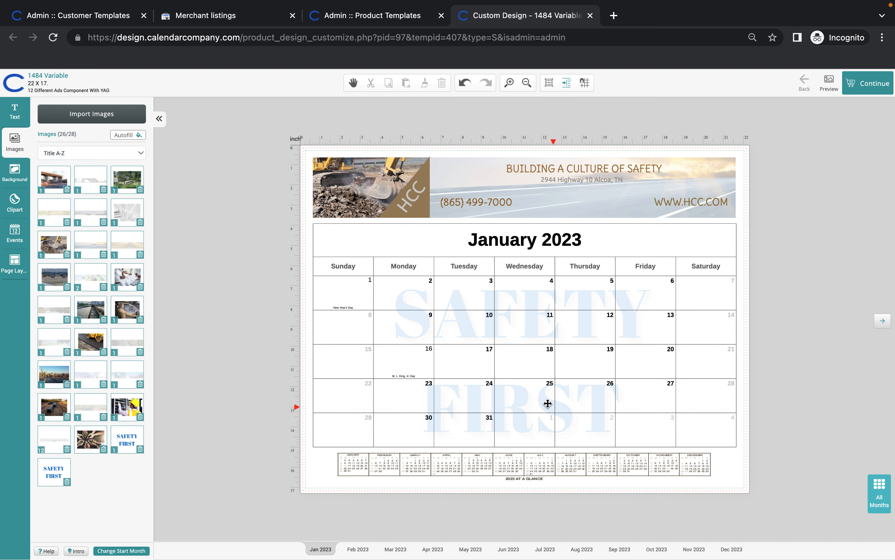
# Step: Move the SAFETY FIRST image sideways toward the Sunday column so the January 11 cell is uncovered
pyautogui.click(532, 321)
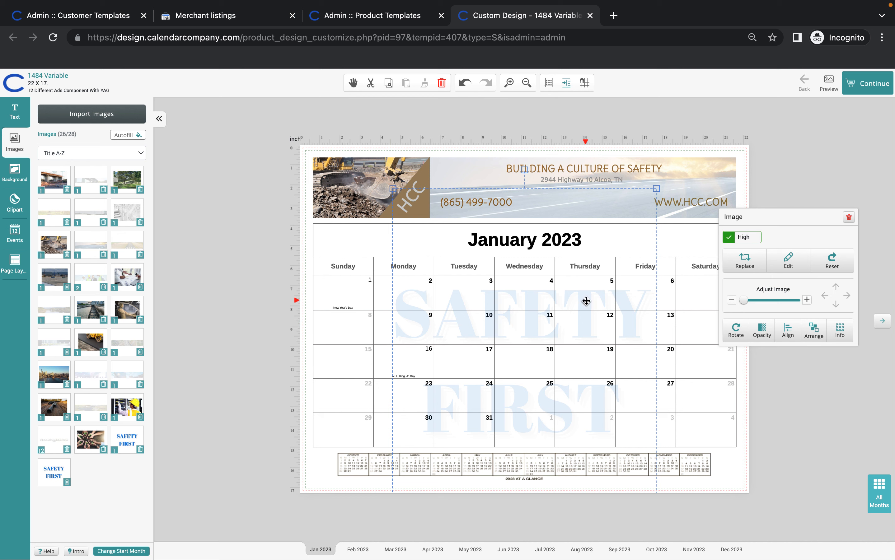
pyautogui.moveTo(585, 301); pyautogui.dragTo(412, 294)
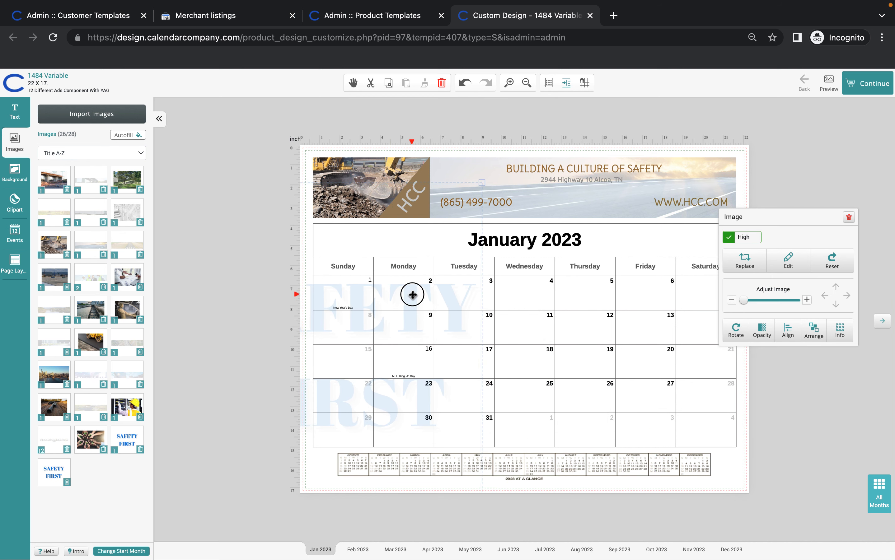
pyautogui.click(536, 327)
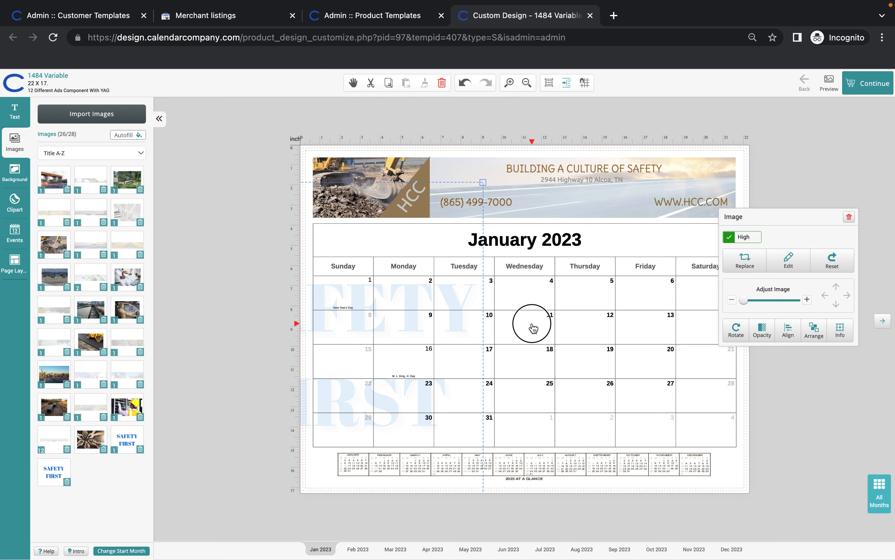
# Step: Add a "Trade Show" event to January 11 and give its cell the pale yellow background #fbfbe7
pyautogui.doubleClick(536, 327)
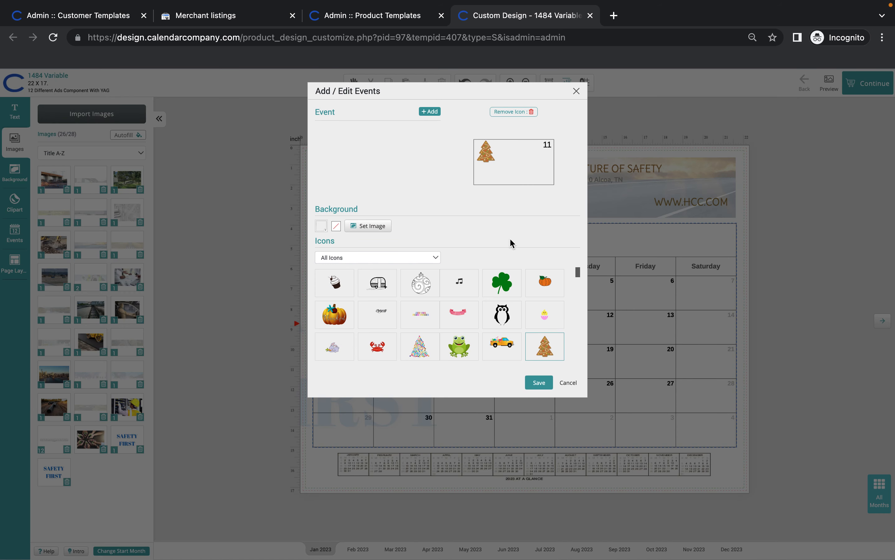
pyautogui.click(432, 112)
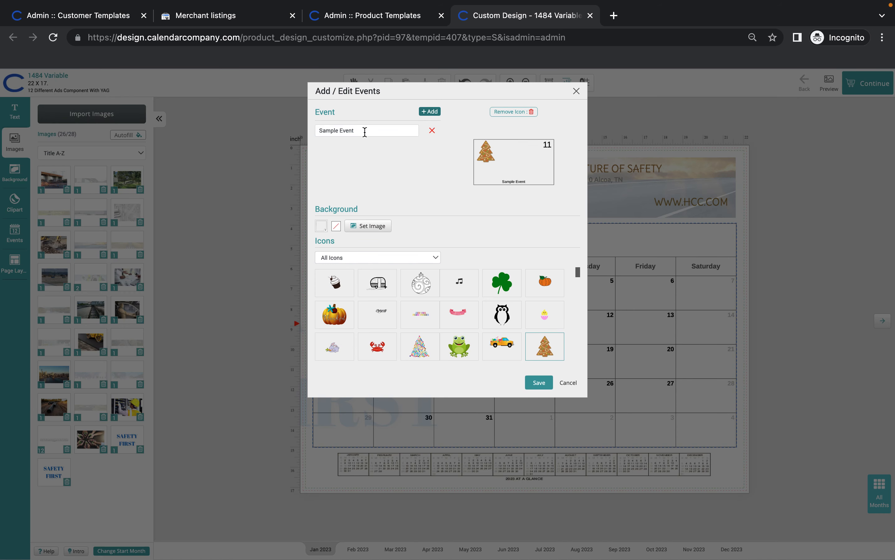
pyautogui.moveTo(366, 130); pyautogui.dragTo(314, 131)
pyautogui.press('BackSpace')
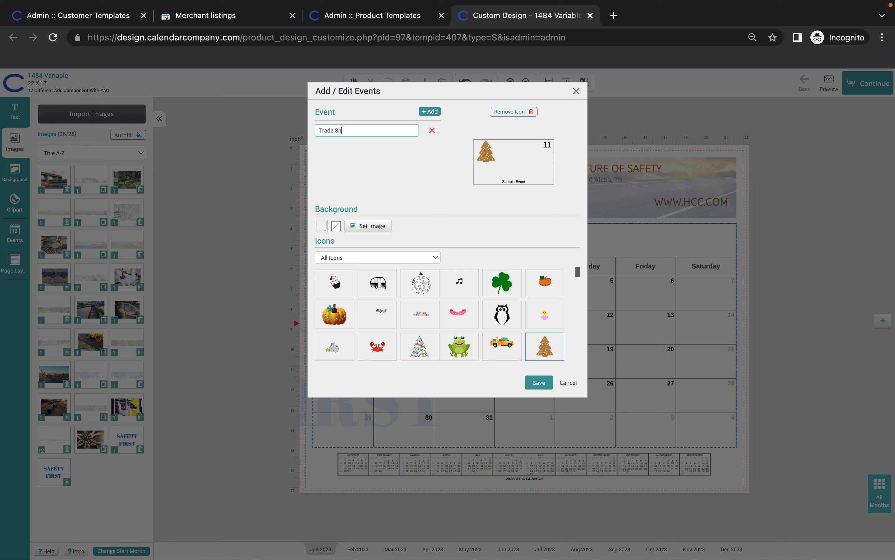
pyautogui.click(321, 226)
pyautogui.click(500, 346)
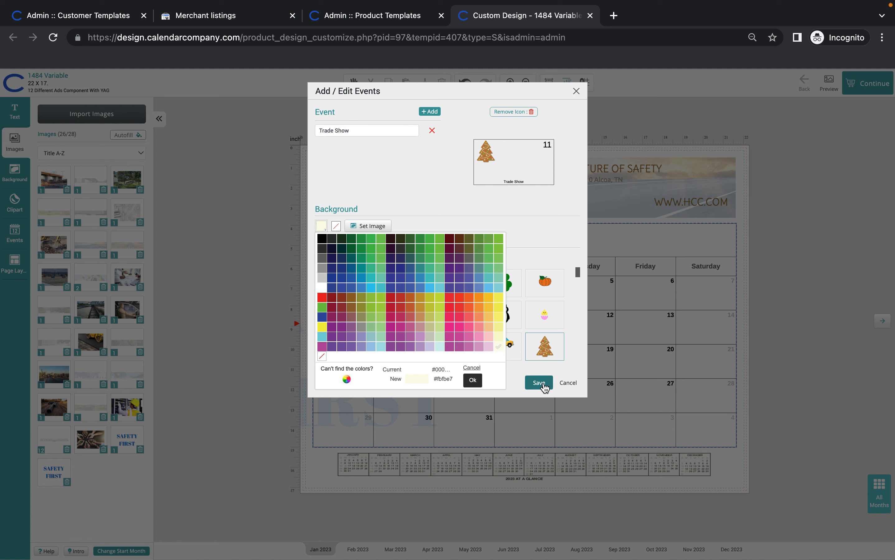
pyautogui.click(406, 187)
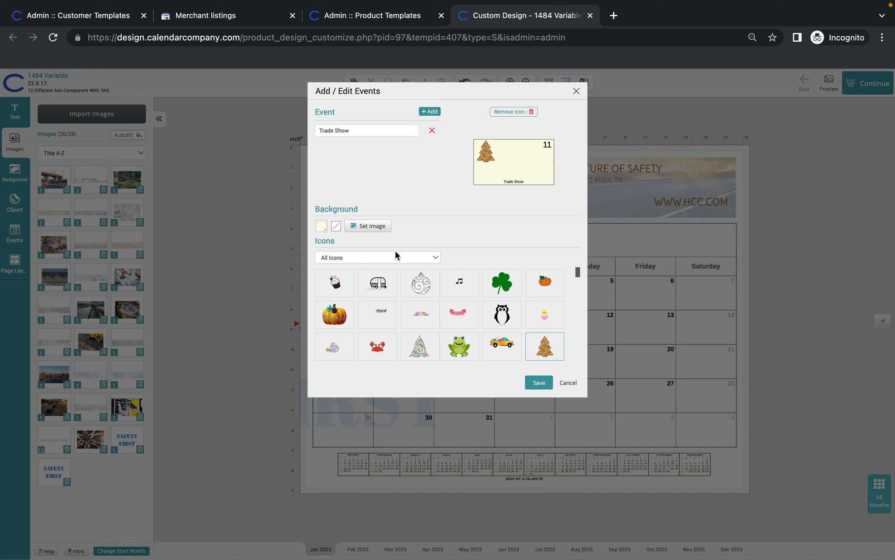
# Step: Set the green tractor as the January 11 icon and save the event
pyautogui.scroll(-5, 387, 305)
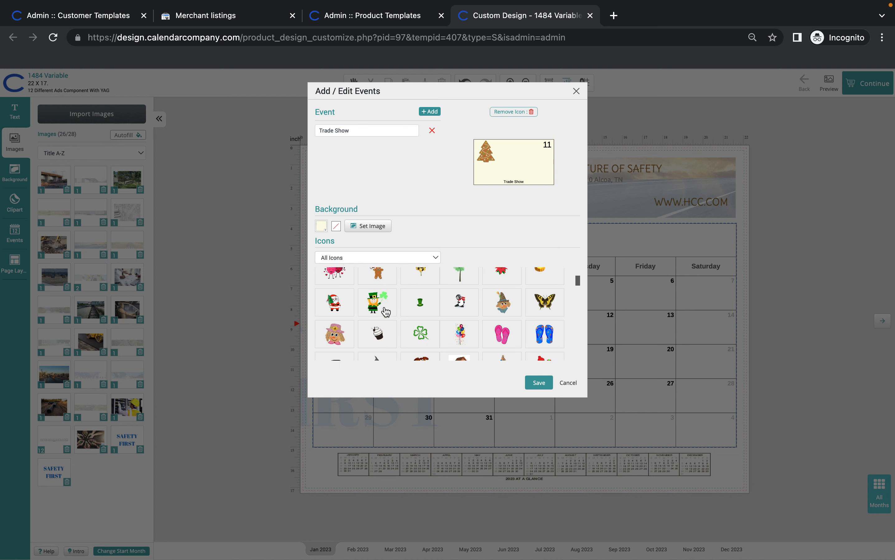
pyautogui.scroll(-5, 386, 312)
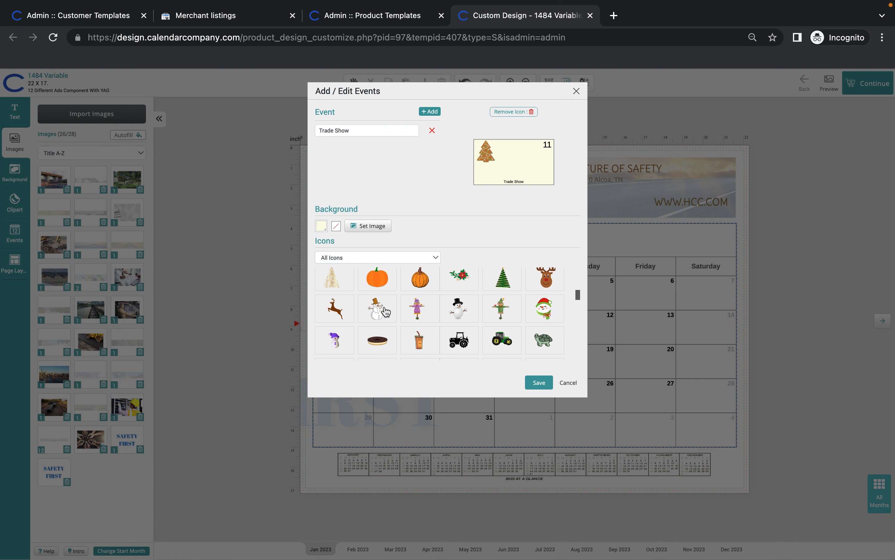
pyautogui.scroll(-2, 386, 312)
pyautogui.click(502, 296)
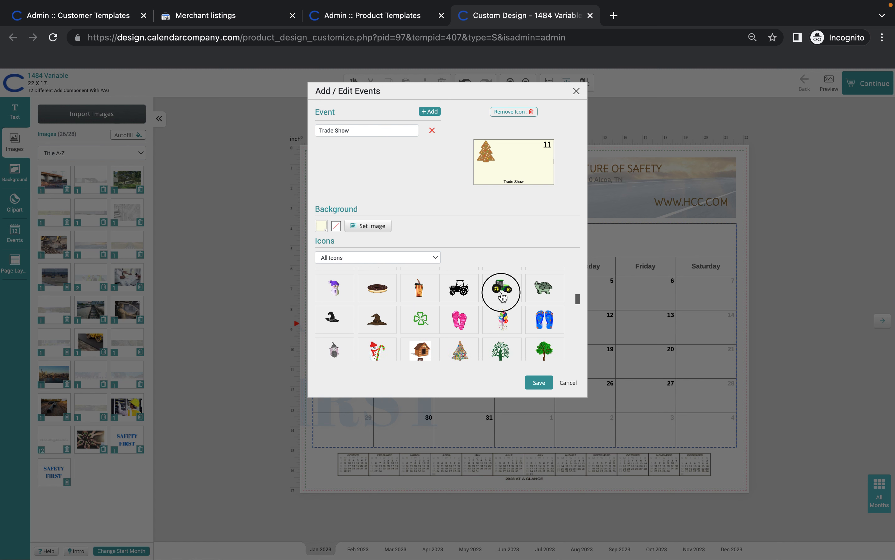
pyautogui.click(538, 382)
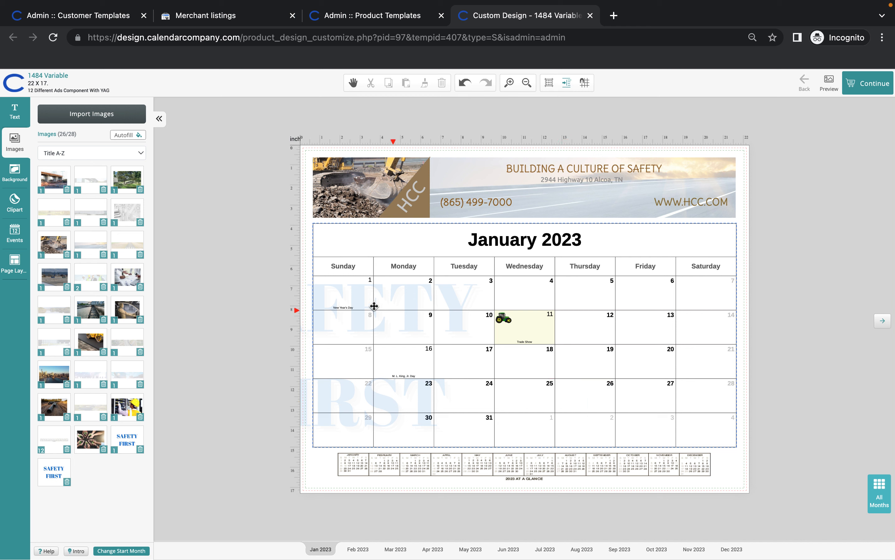
# Step: Move the SAFETY FIRST image back over the January weekday columns and center it horizontally on the page
pyautogui.click(357, 303)
pyautogui.moveTo(357, 303); pyautogui.dragTo(537, 308)
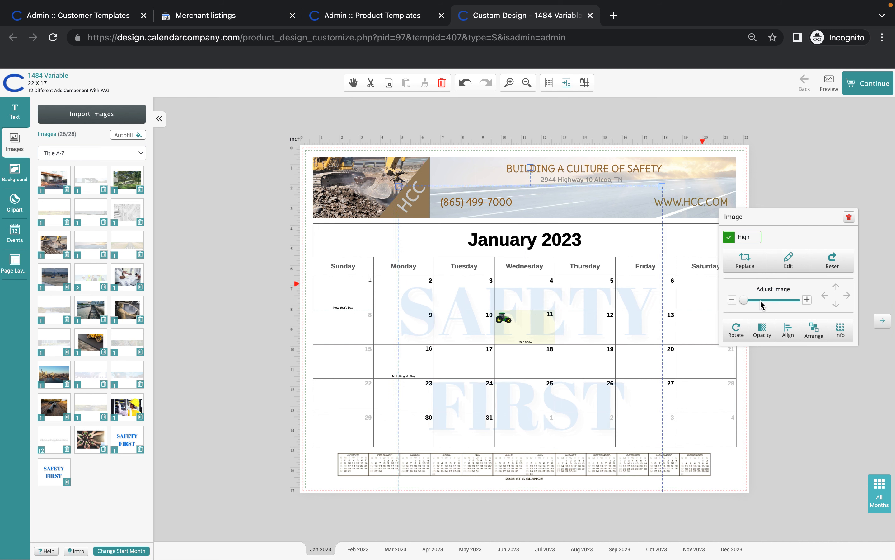
pyautogui.click(788, 330)
pyautogui.click(789, 365)
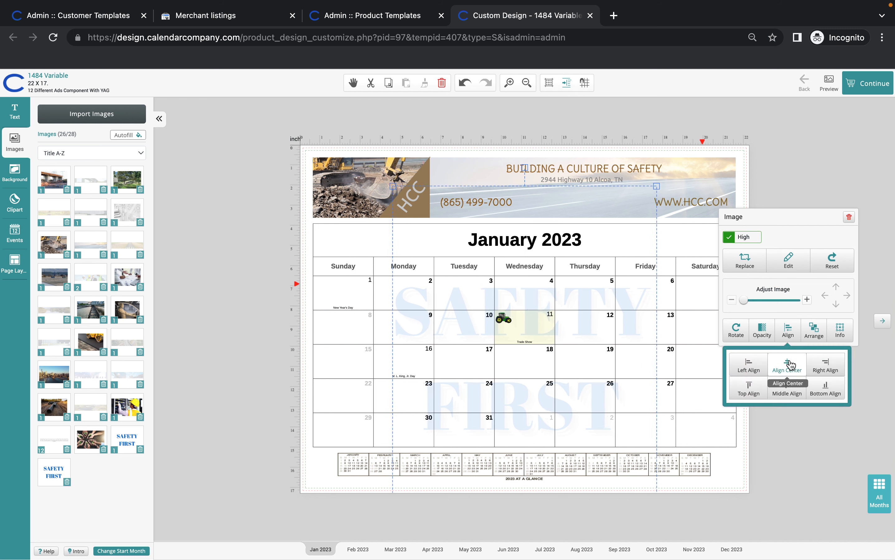
pyautogui.click(784, 456)
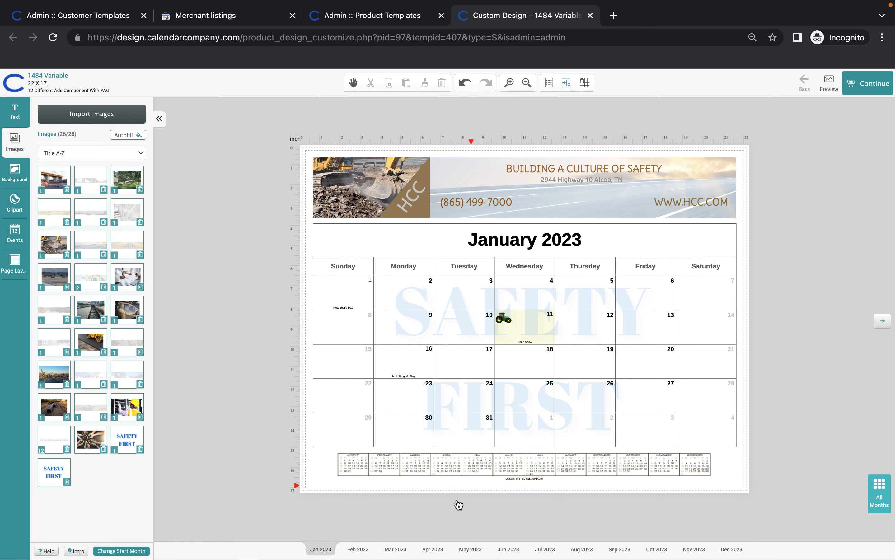
# Step: Place the April_Restoration hands-and-seedlings image on the April 2023 grid and enlarge it to about 1019 by 777 pixels
pyautogui.click(437, 550)
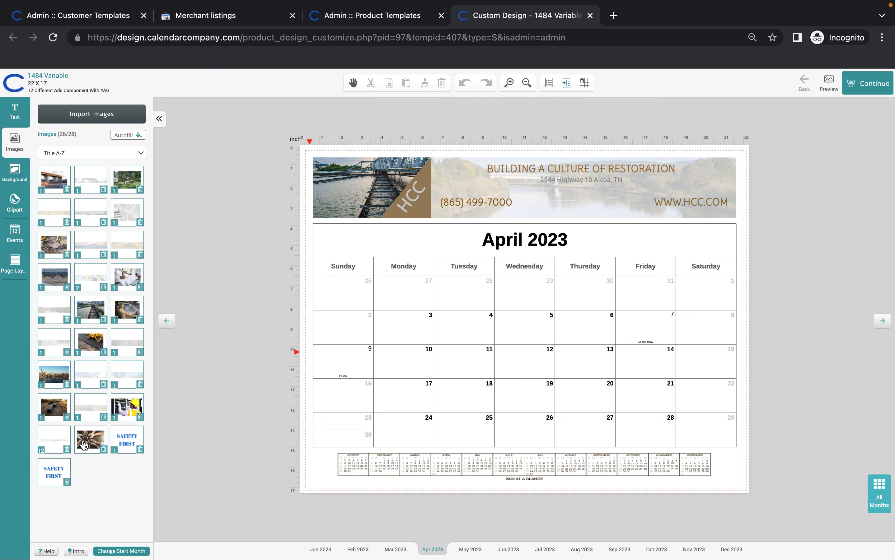
pyautogui.moveTo(84, 445); pyautogui.dragTo(512, 346)
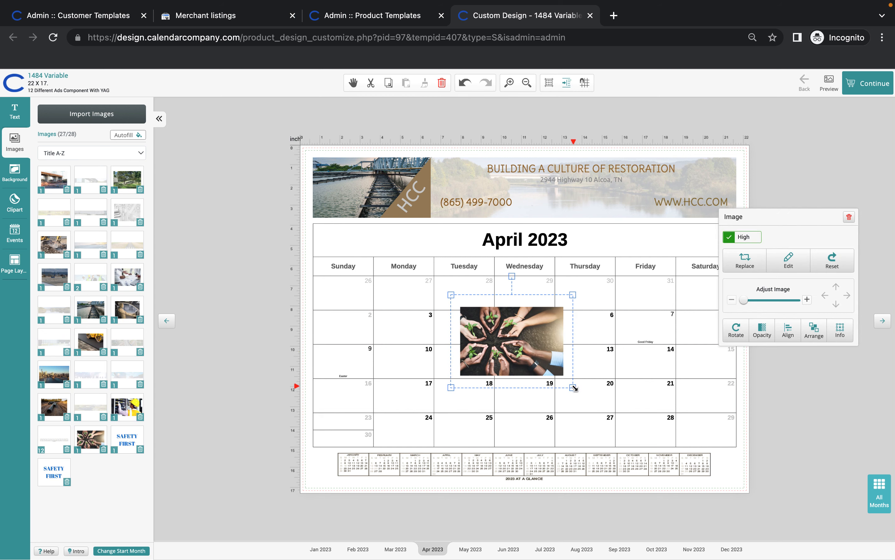
pyautogui.moveTo(572, 387); pyautogui.dragTo(674, 469)
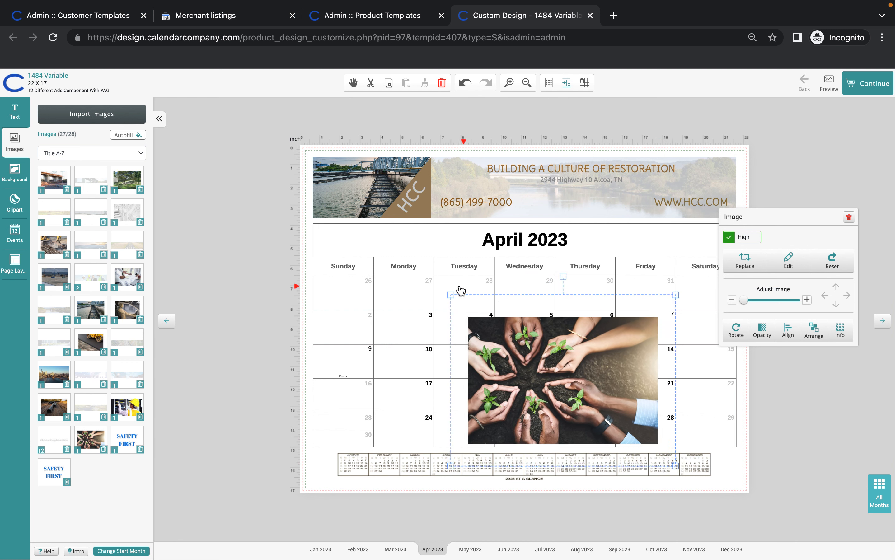
pyautogui.moveTo(451, 294); pyautogui.dragTo(375, 270)
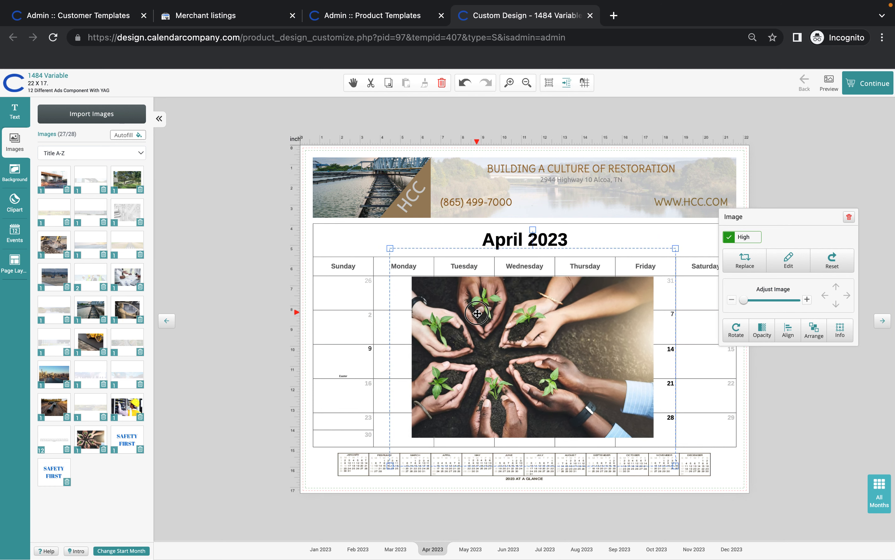
pyautogui.moveTo(476, 312); pyautogui.dragTo(477, 317)
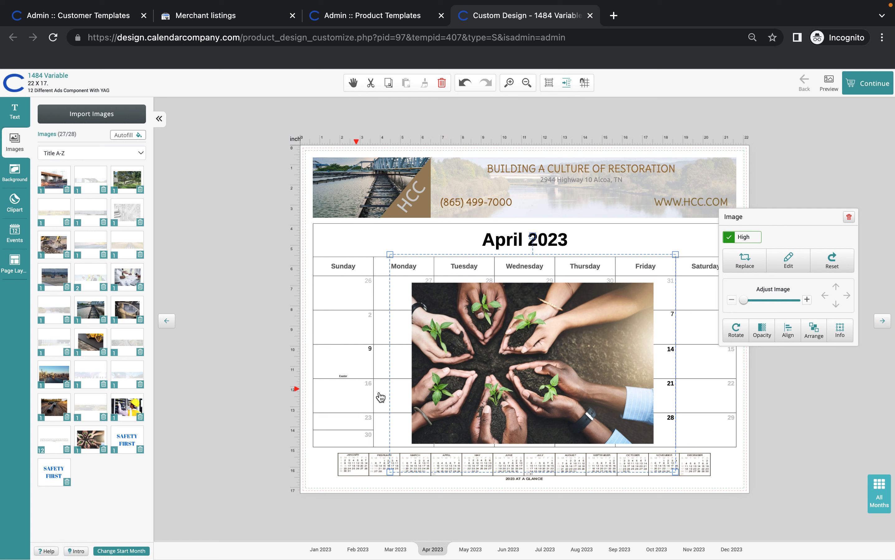
pyautogui.moveTo(527, 394); pyautogui.dragTo(526, 387)
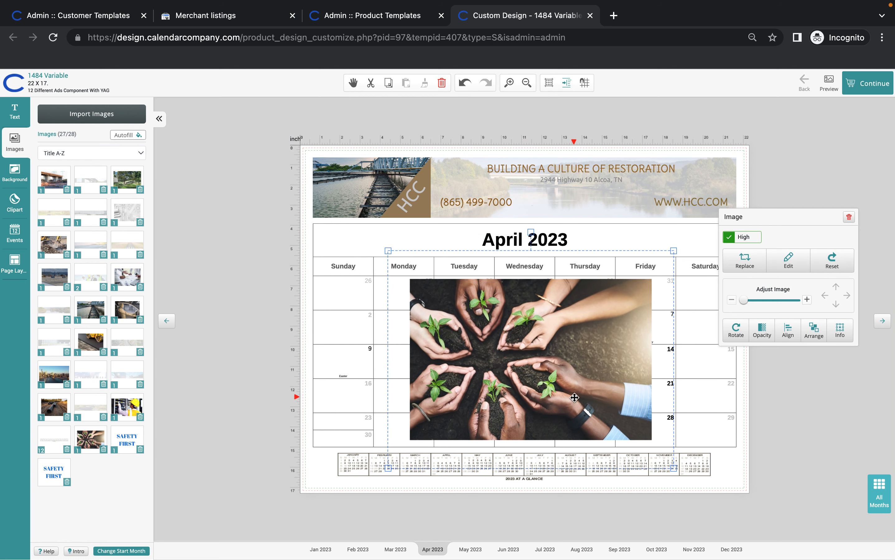
# Step: Unlock the April image's proportions and stretch it horizontally across the Sunday to Saturday columns
pyautogui.click(843, 333)
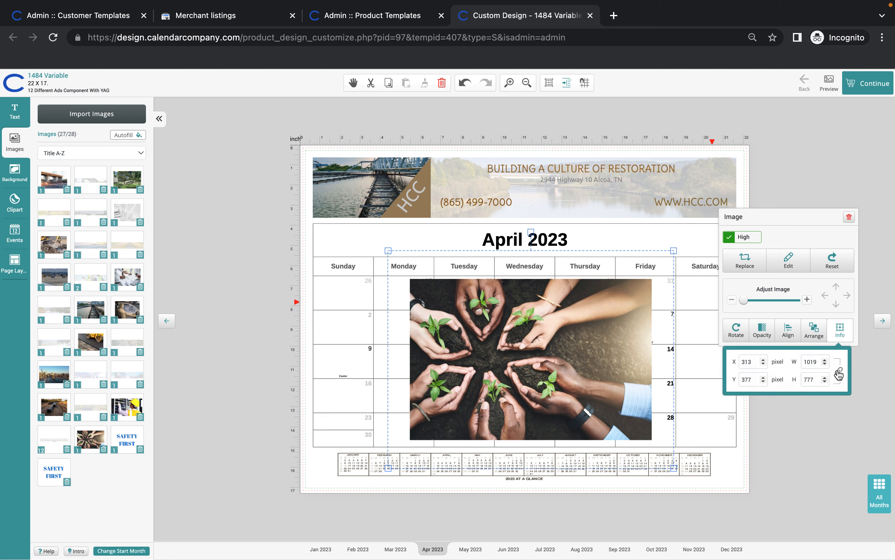
pyautogui.click(839, 372)
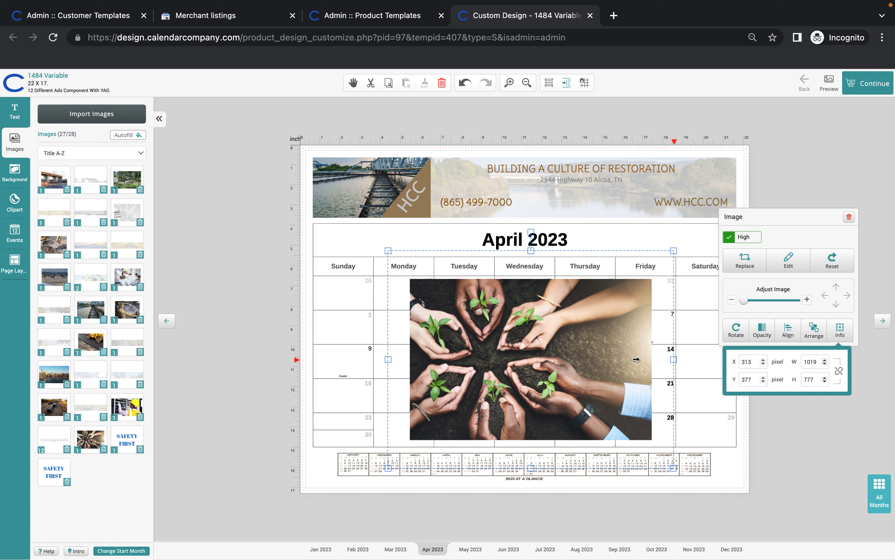
pyautogui.moveTo(387, 360); pyautogui.dragTo(286, 359)
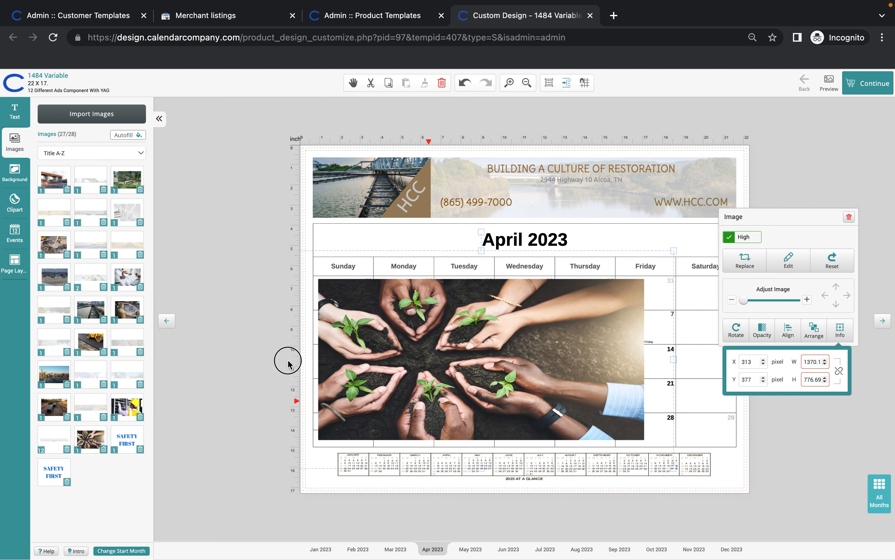
pyautogui.click(284, 361)
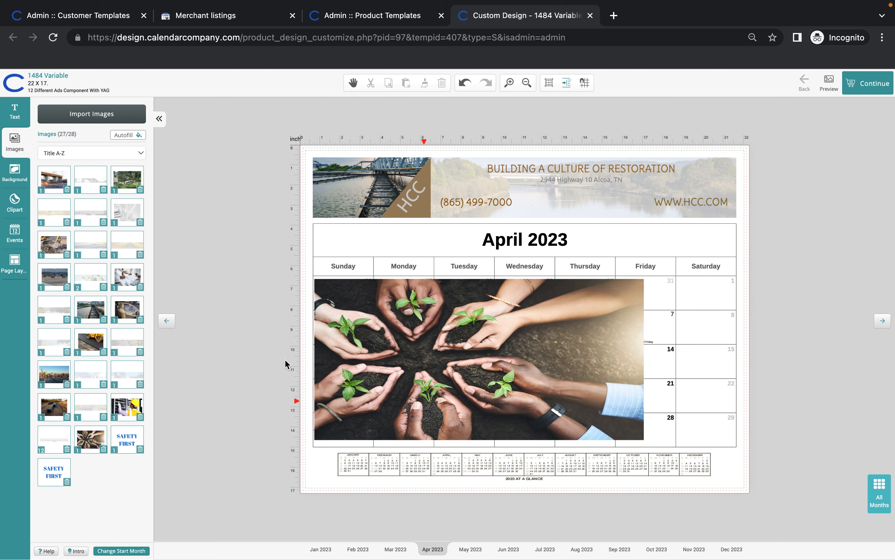
pyautogui.click(607, 361)
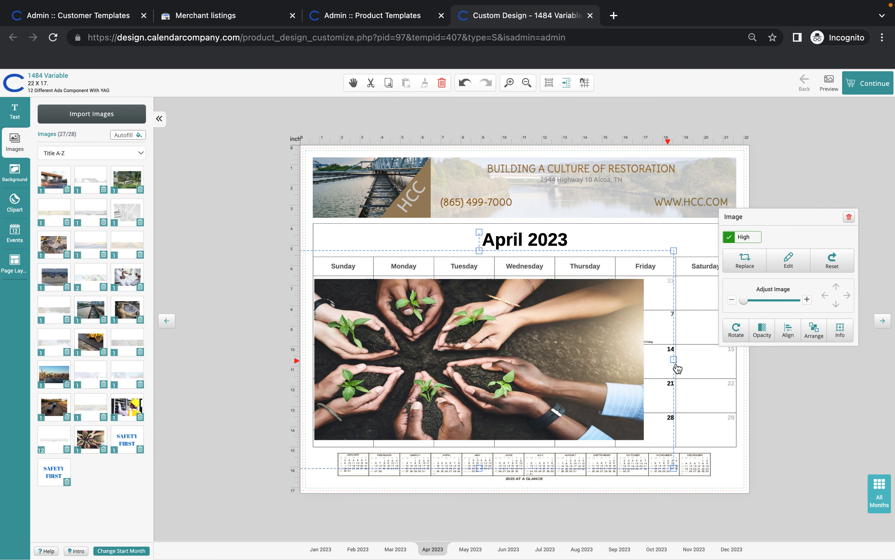
pyautogui.moveTo(676, 359); pyautogui.dragTo(775, 377)
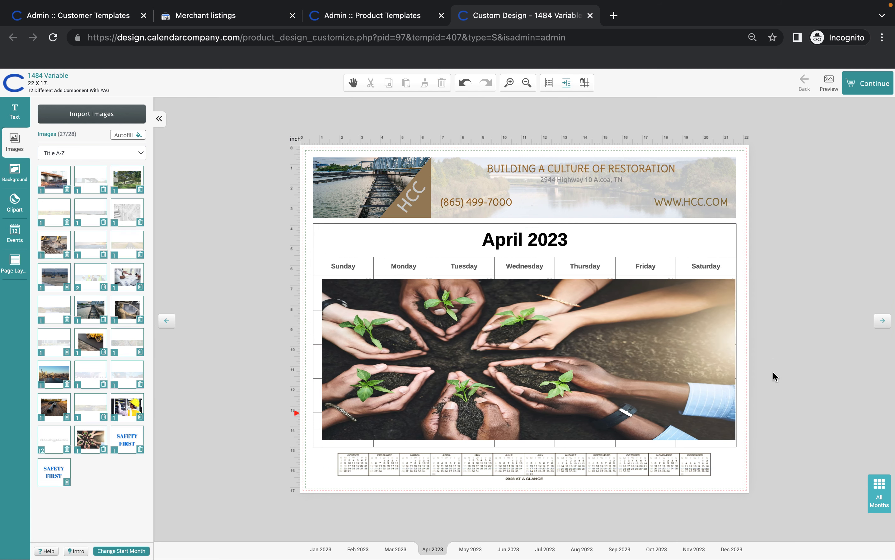
# Step: Stretch the April image vertically over all date rows and fine-tune its width and position to fit the grid's borders
pyautogui.click(571, 387)
pyautogui.moveTo(529, 251); pyautogui.dragTo(529, 249)
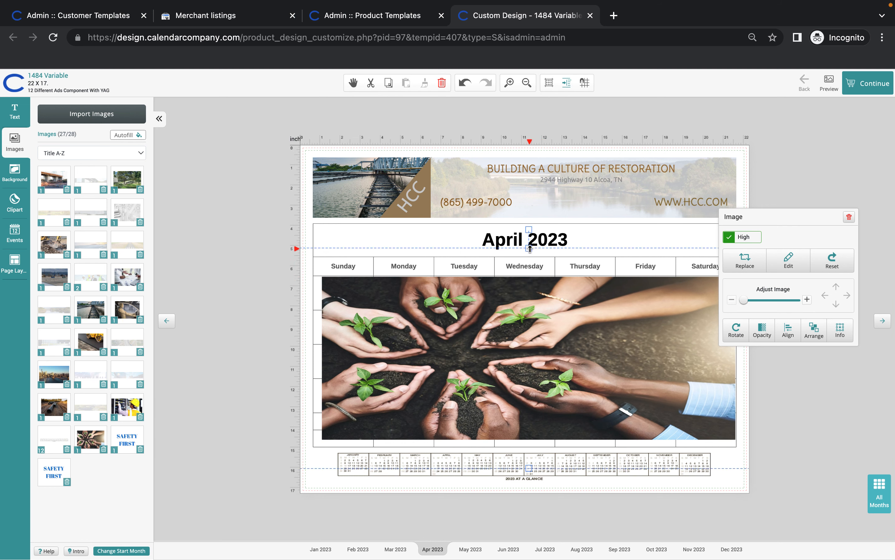
pyautogui.moveTo(529, 468); pyautogui.dragTo(529, 478)
pyautogui.moveTo(559, 425); pyautogui.dragTo(551, 426)
pyautogui.moveTo(690, 395); pyautogui.dragTo(662, 393)
pyautogui.moveTo(728, 364); pyautogui.dragTo(737, 365)
pyautogui.moveTo(609, 379); pyautogui.dragTo(647, 380)
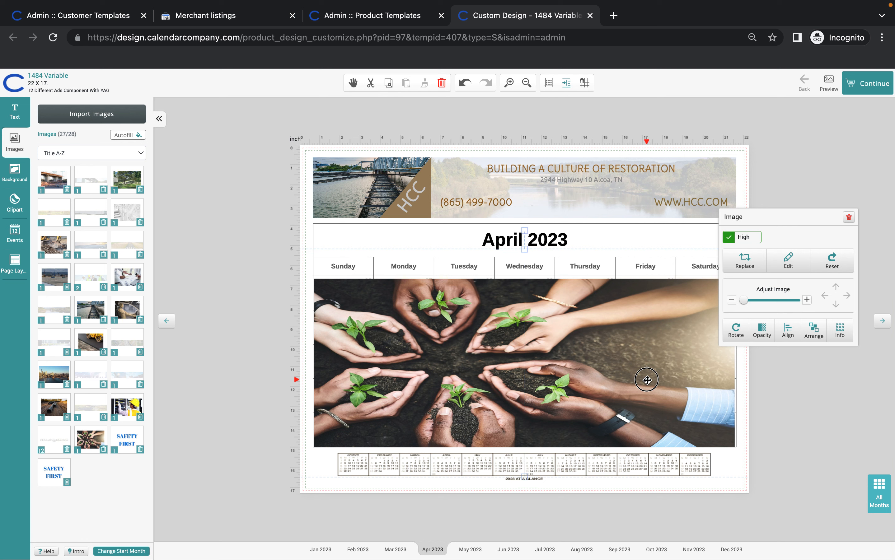
pyautogui.moveTo(646, 380); pyautogui.dragTo(644, 378)
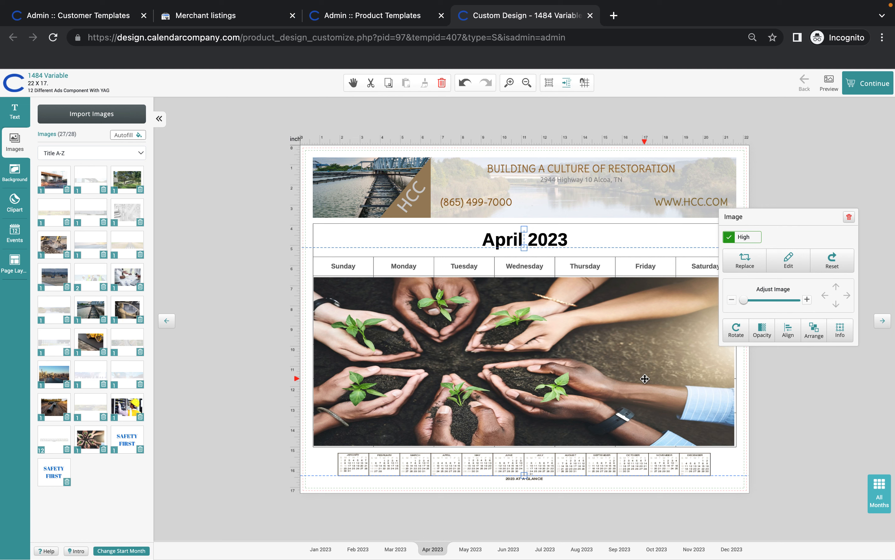
pyautogui.press('Right')
pyautogui.moveTo(621, 377); pyautogui.dragTo(621, 377)
# Step: Set the April image's opacity to 0.1 and deselect it
pyautogui.click(763, 335)
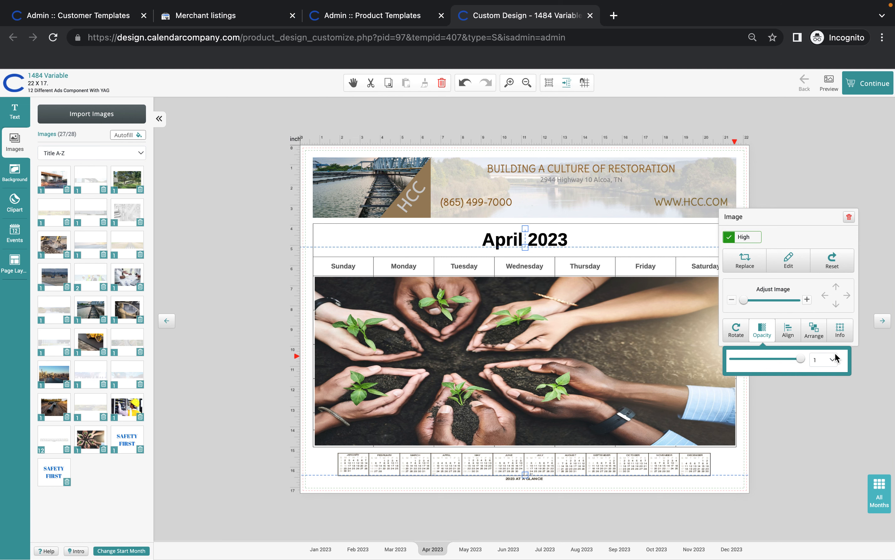
pyautogui.click(832, 359)
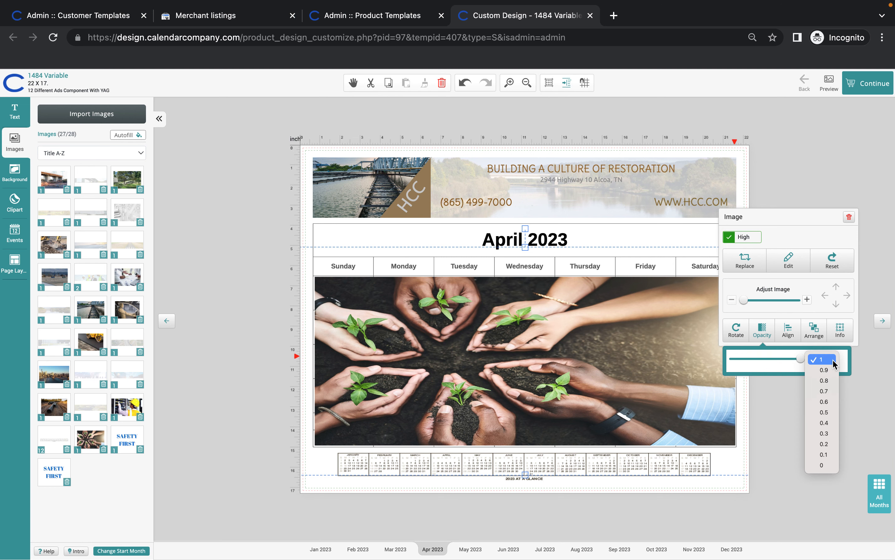
pyautogui.click(824, 455)
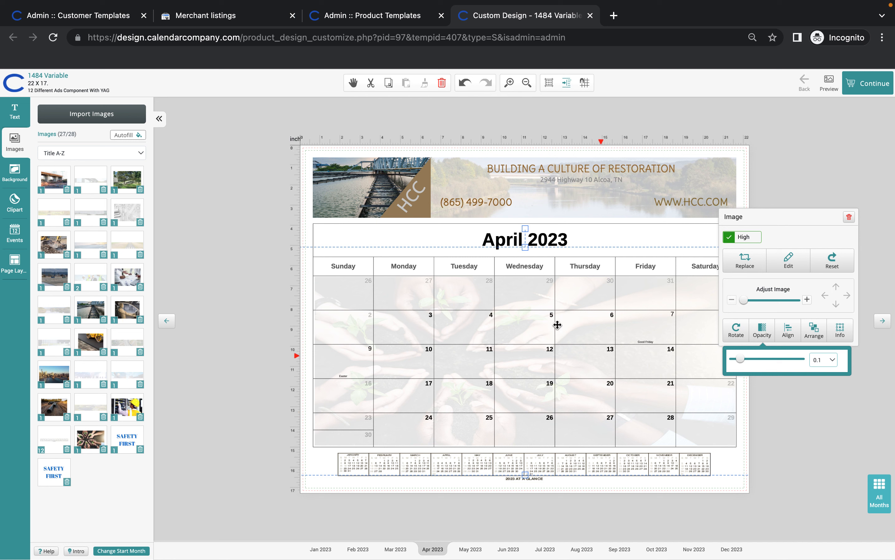
pyautogui.click(793, 148)
pyautogui.click(544, 363)
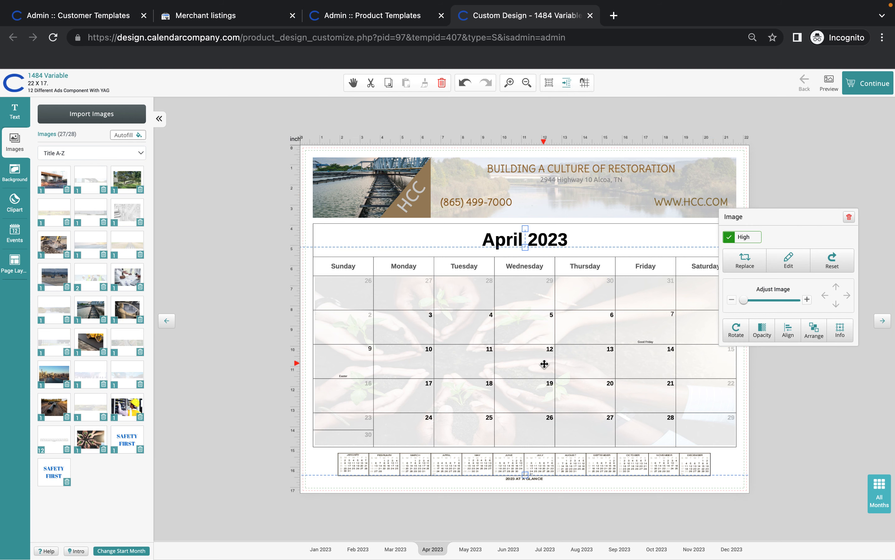
pyautogui.click(782, 162)
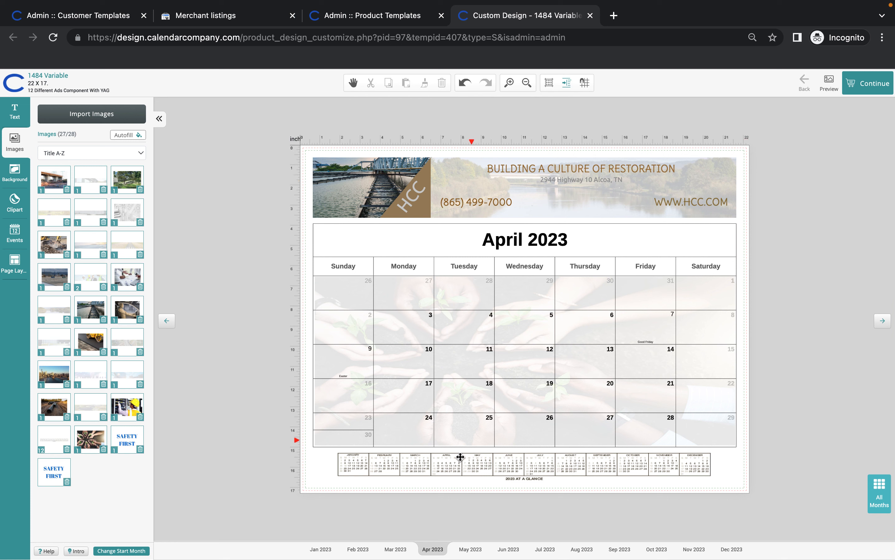
# Step: Add a new text element to the June 2023 page and set its font to DancingScriptRegular
pyautogui.click(507, 550)
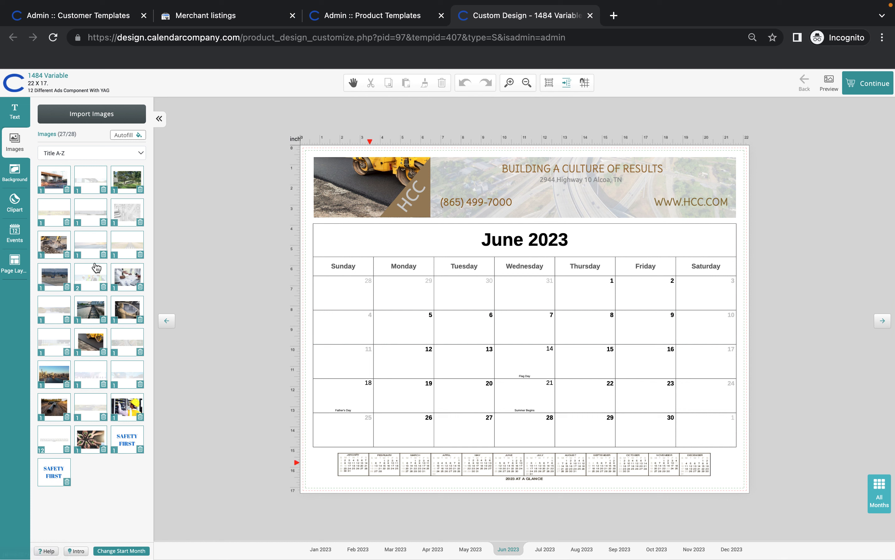
pyautogui.click(15, 118)
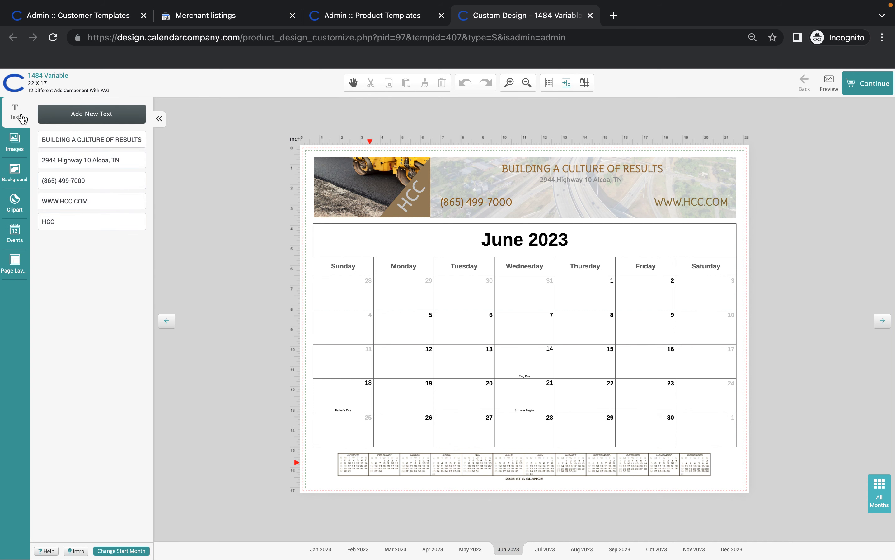
pyautogui.click(86, 118)
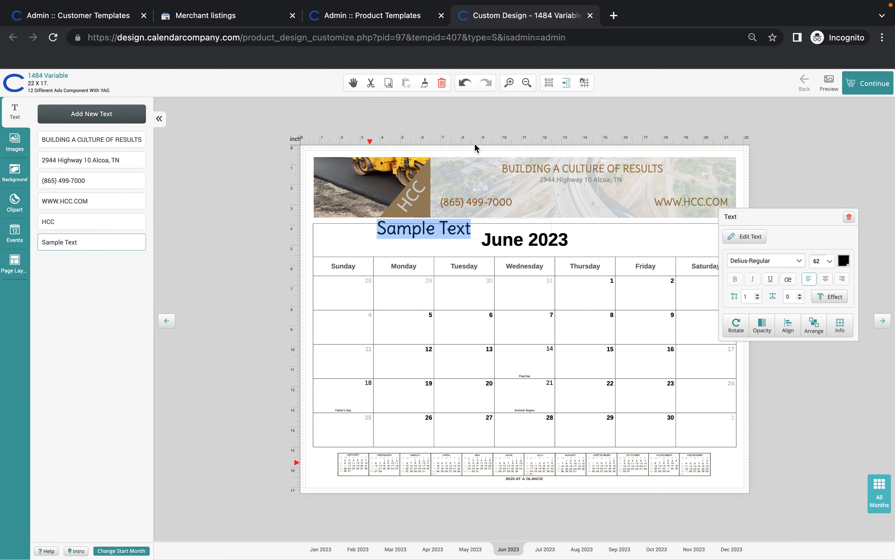
pyautogui.click(798, 260)
pyautogui.scroll(-5, 712, 333)
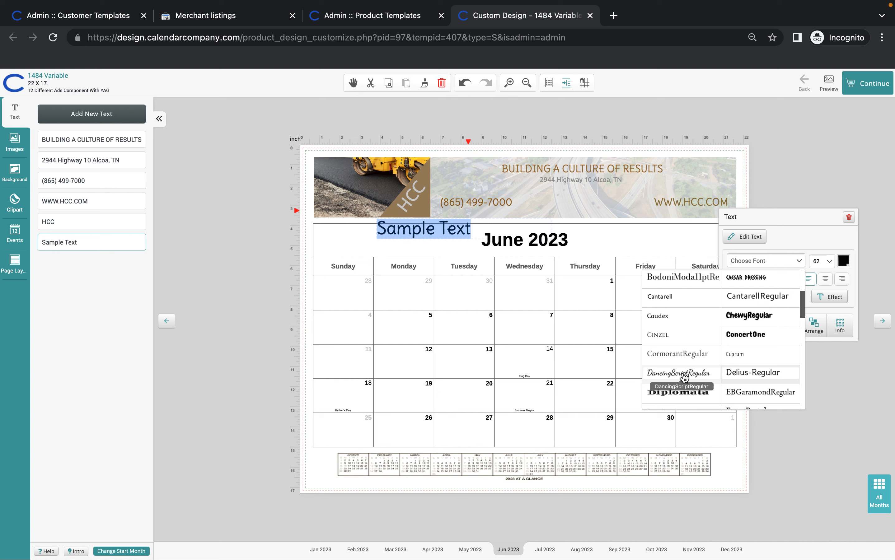
pyautogui.click(683, 376)
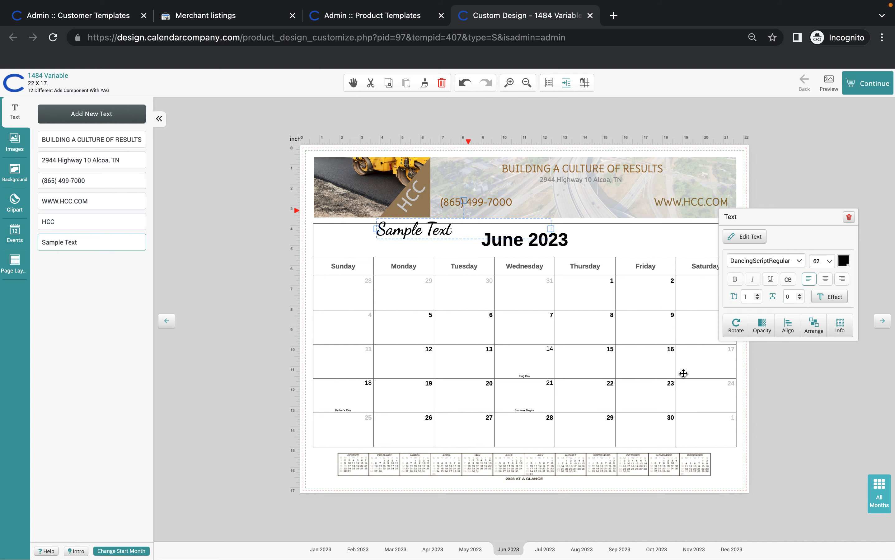
# Step: Colour the sample text red and move it down onto the middle of the June date grid
pyautogui.click(844, 264)
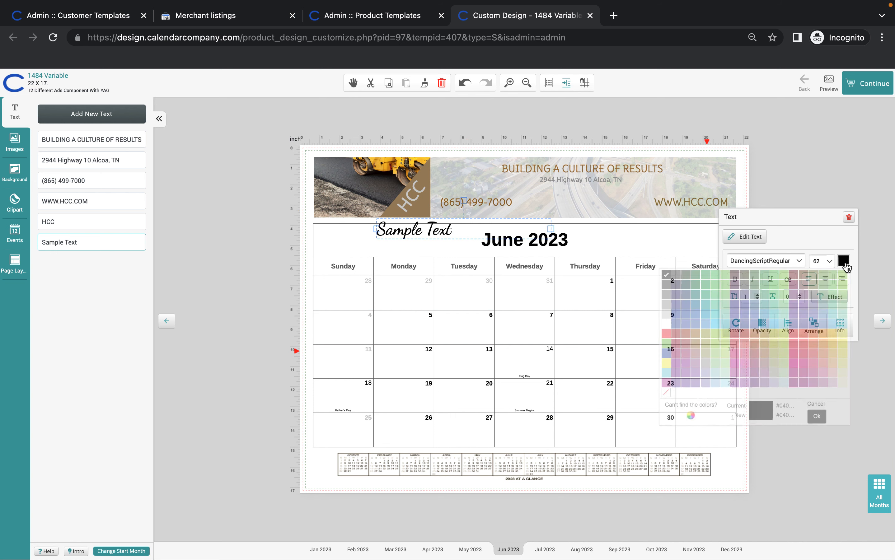
pyautogui.click(665, 335)
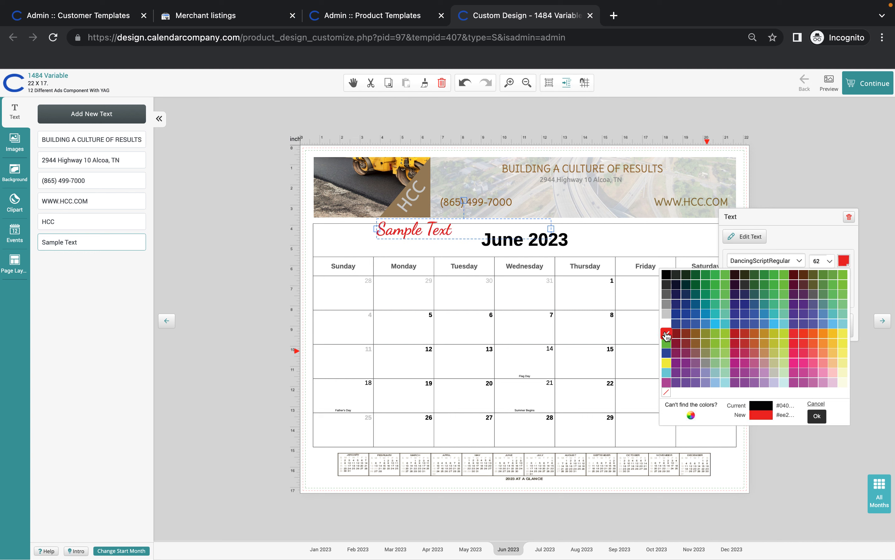
pyautogui.click(816, 417)
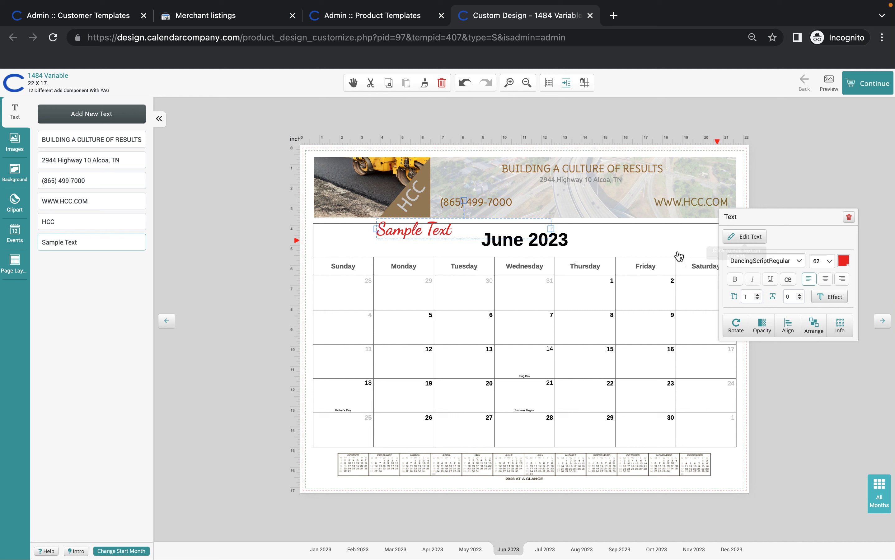
pyautogui.click(435, 230)
pyautogui.moveTo(435, 230); pyautogui.dragTo(514, 350)
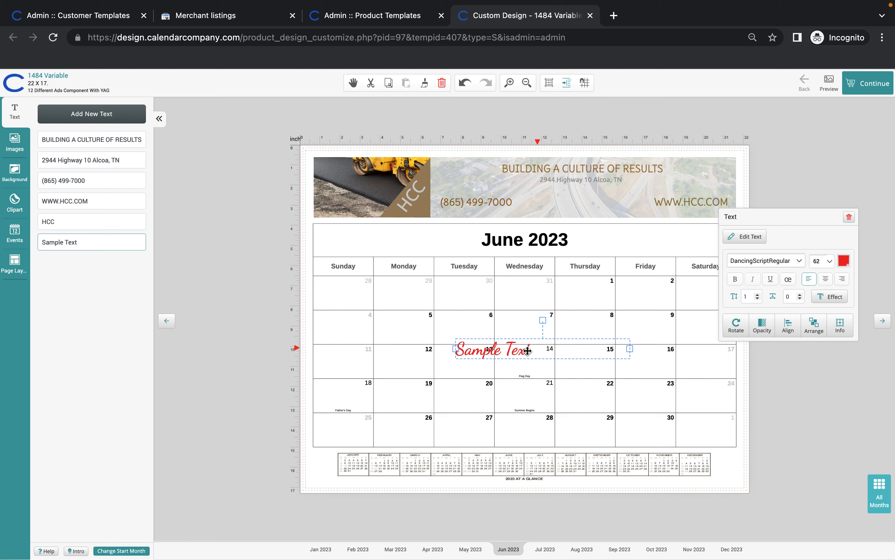
# Step: Set the sample text's font size to 350 and move it up over the June date grid
pyautogui.click(829, 262)
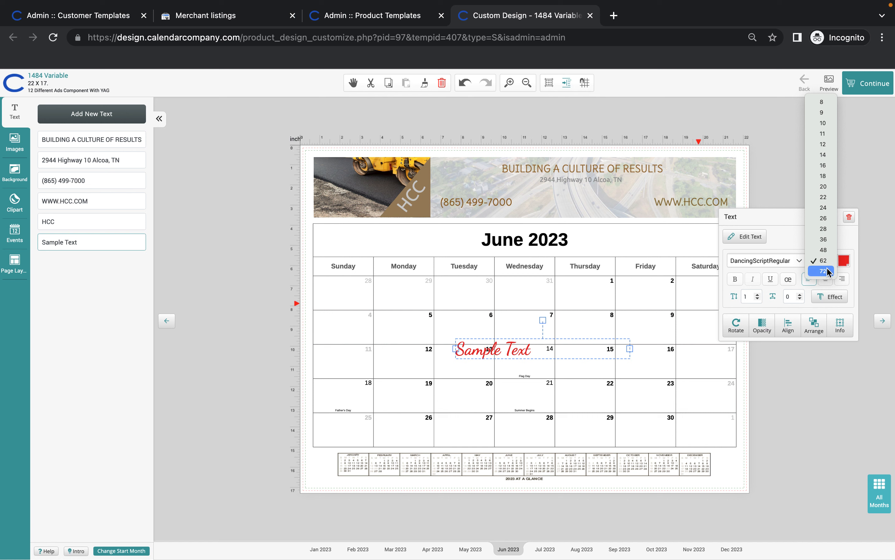
pyautogui.click(768, 157)
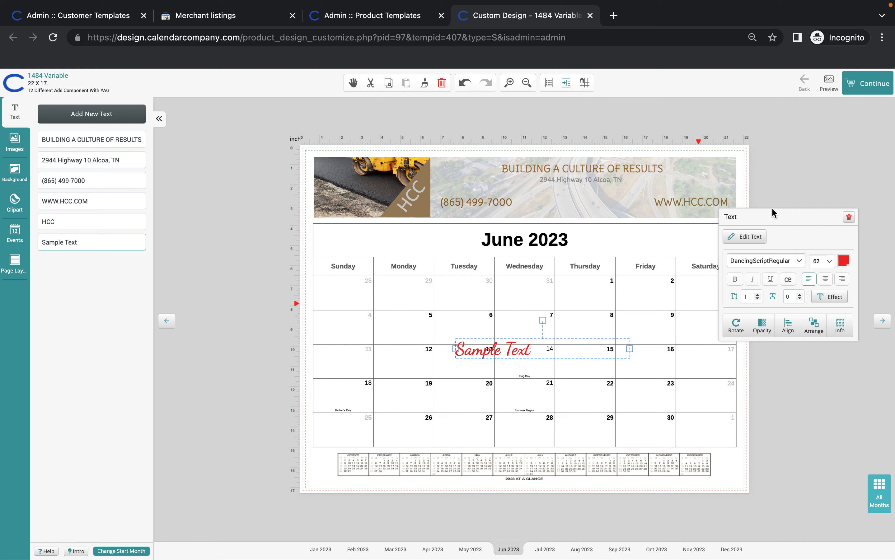
pyautogui.doubleClick(822, 261)
pyautogui.press('BackSpace')
pyautogui.press('Return')
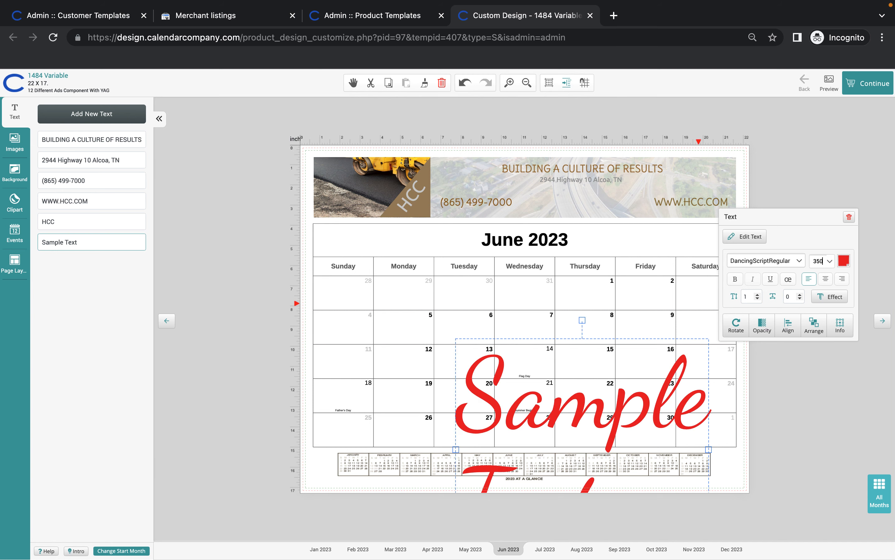
pyautogui.moveTo(599, 379); pyautogui.dragTo(560, 301)
pyautogui.moveTo(539, 297); pyautogui.dragTo(556, 298)
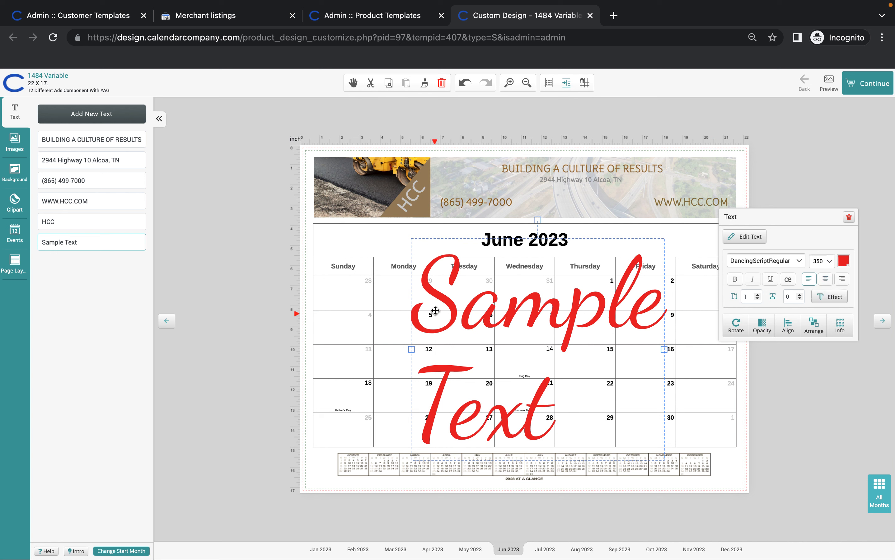
# Step: Centre the sample text's lines, set its font size to 300 and reposition it over the date grid
pyautogui.click(826, 282)
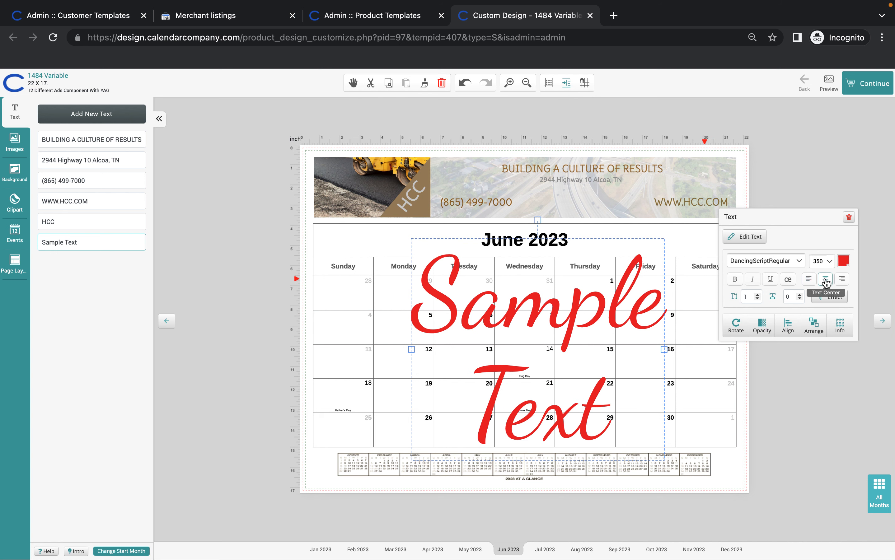
pyautogui.moveTo(546, 307); pyautogui.dragTo(534, 308)
pyautogui.doubleClick(821, 259)
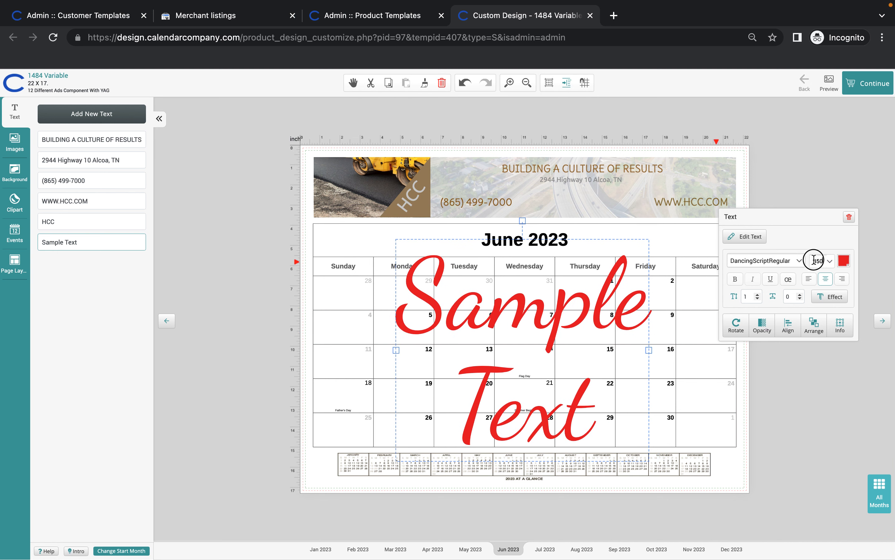
pyautogui.press('BackSpace')
pyautogui.write('300')
pyautogui.press('Return')
pyautogui.moveTo(537, 314); pyautogui.dragTo(541, 340)
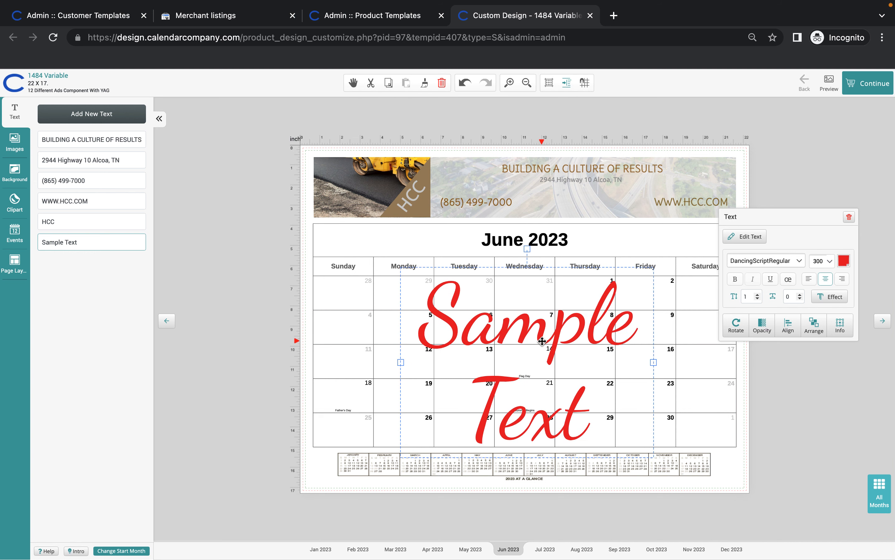
# Step: Align the sample text block to the page's horizontal centre and deselect it
pyautogui.click(788, 327)
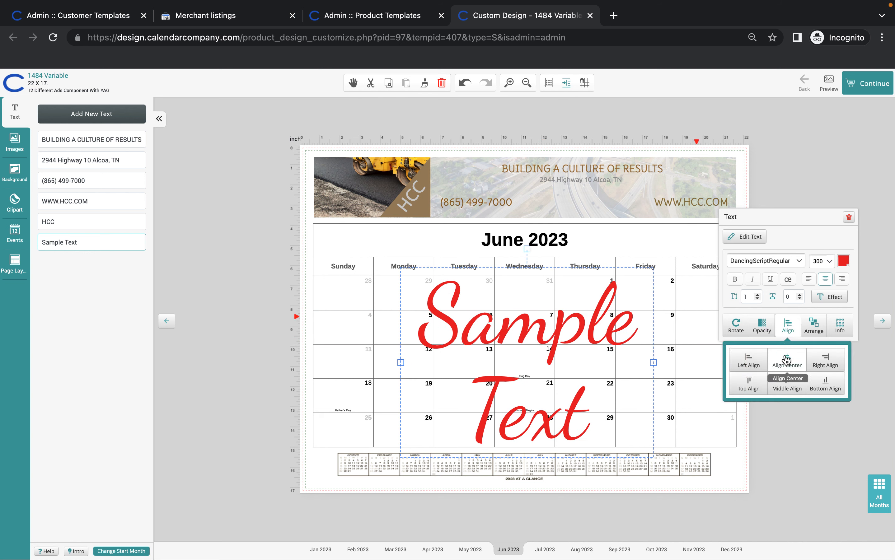
pyautogui.click(785, 360)
pyautogui.click(786, 442)
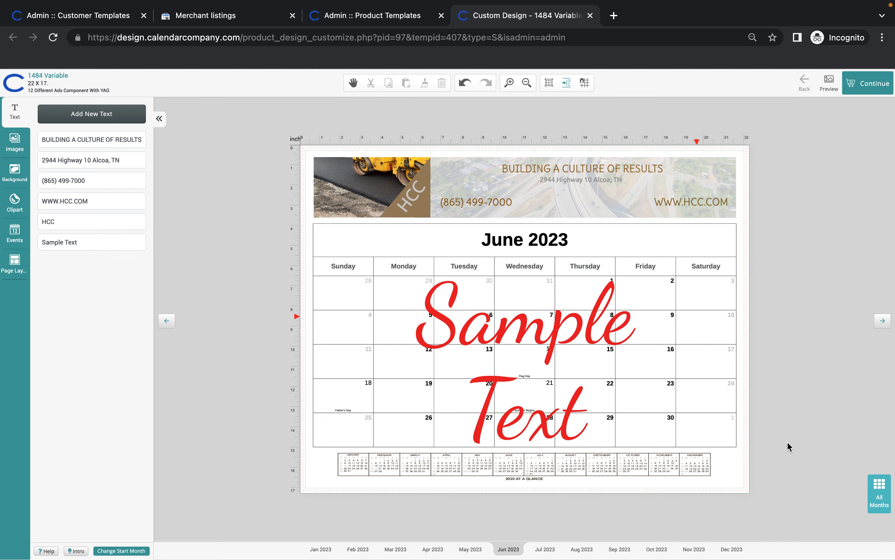
# Step: Edit the sample text directly on the page, deleting its last two letters, and deselect it
pyautogui.click(532, 383)
pyautogui.doubleClick(592, 405)
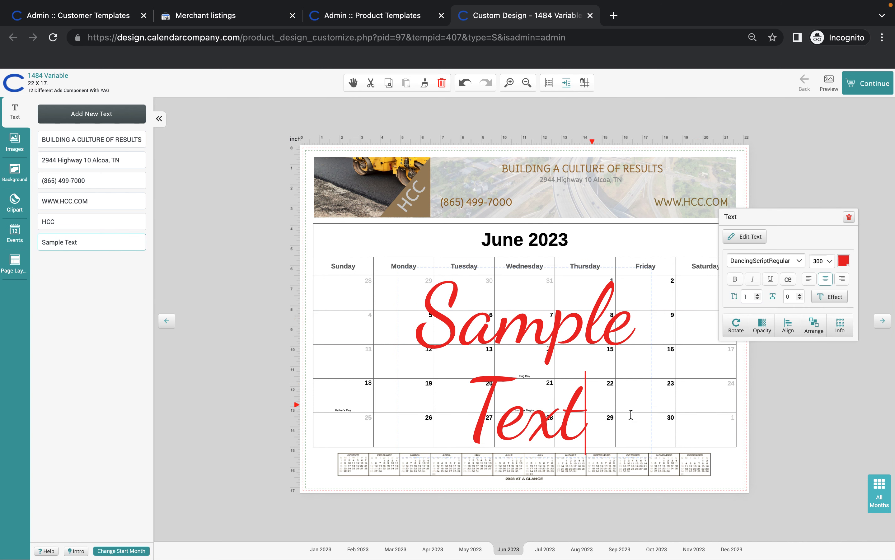
pyautogui.click(779, 460)
pyautogui.click(545, 328)
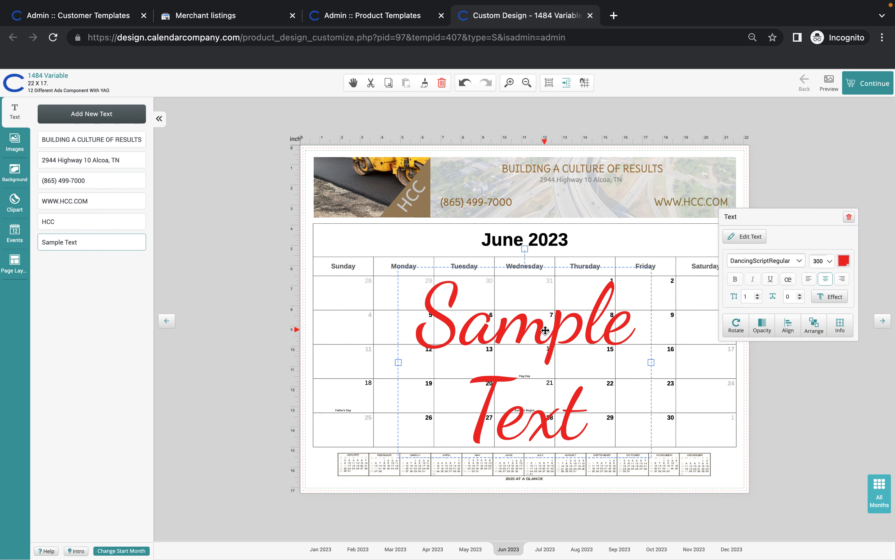
pyautogui.doubleClick(545, 330)
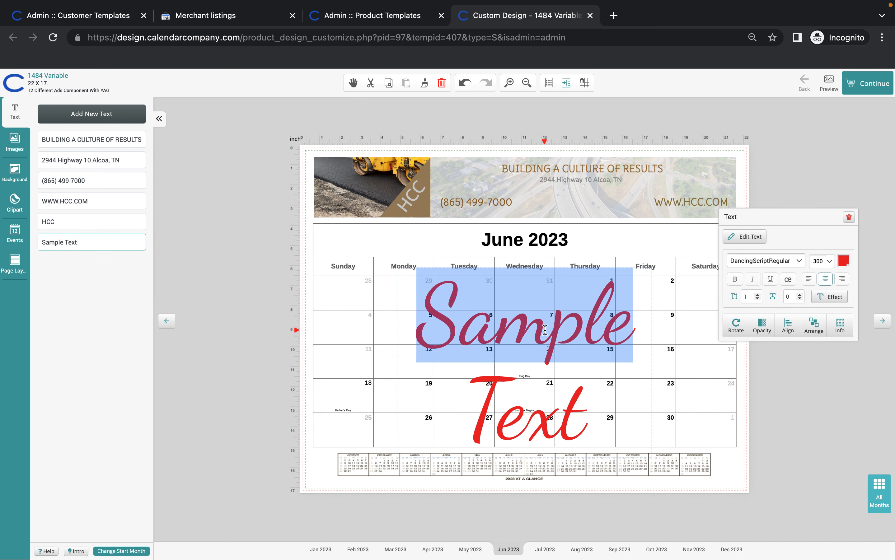
pyautogui.click(586, 400)
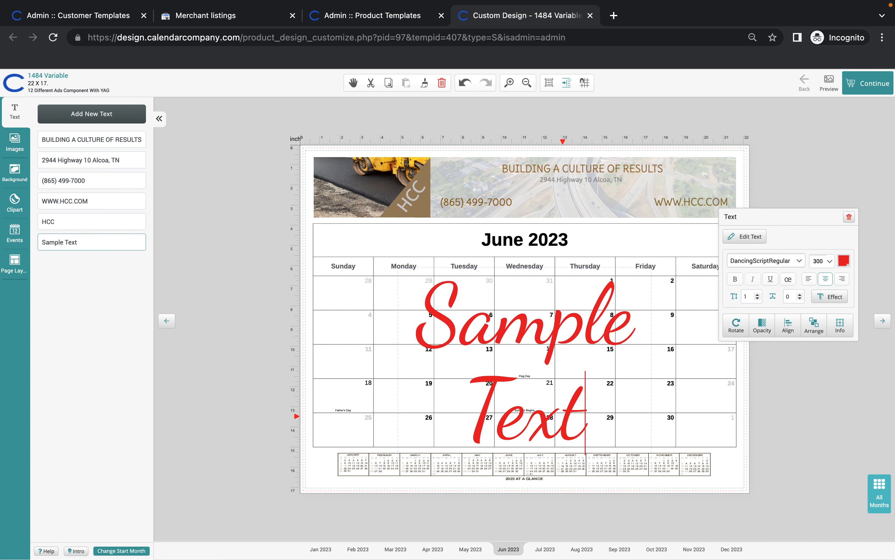
pyautogui.press('BackSpace')
pyautogui.press('BackSpace')
pyautogui.click(817, 448)
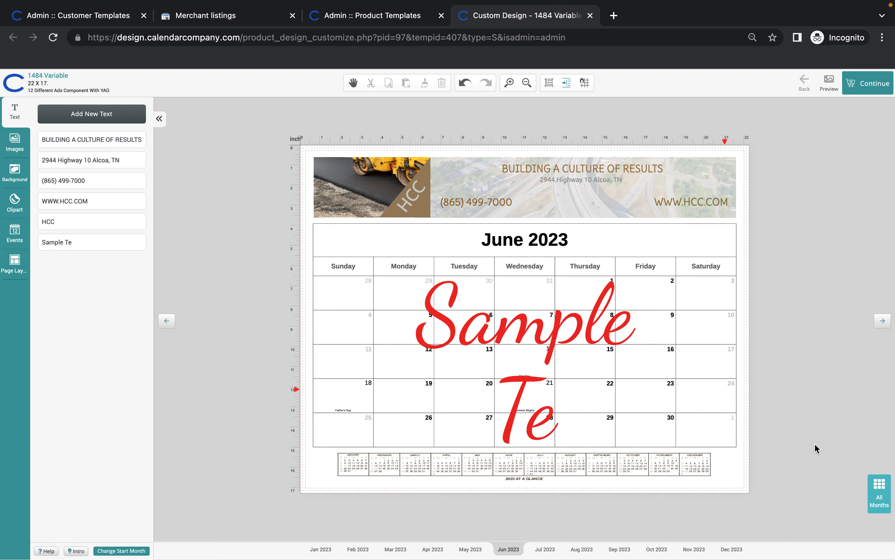
# Step: Replace the sample text's wording with "Safety First"
pyautogui.click(557, 344)
pyautogui.click(76, 241)
pyautogui.press('BackSpace')
pyautogui.press('BackSpace')
pyautogui.press('BackSpace')
pyautogui.press('BackSpace')
pyautogui.press('BackSpace')
pyautogui.press('BackSpace')
pyautogui.press('BackSpace')
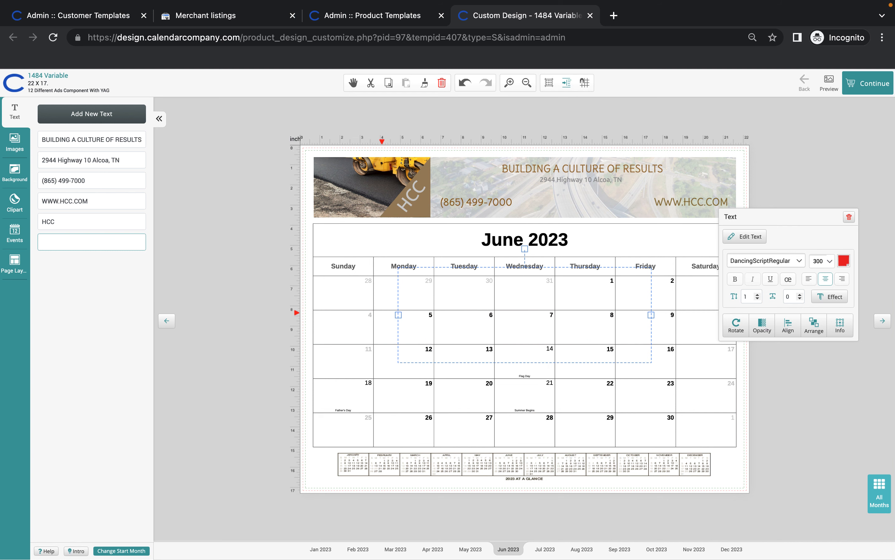
pyautogui.write('Safety First')
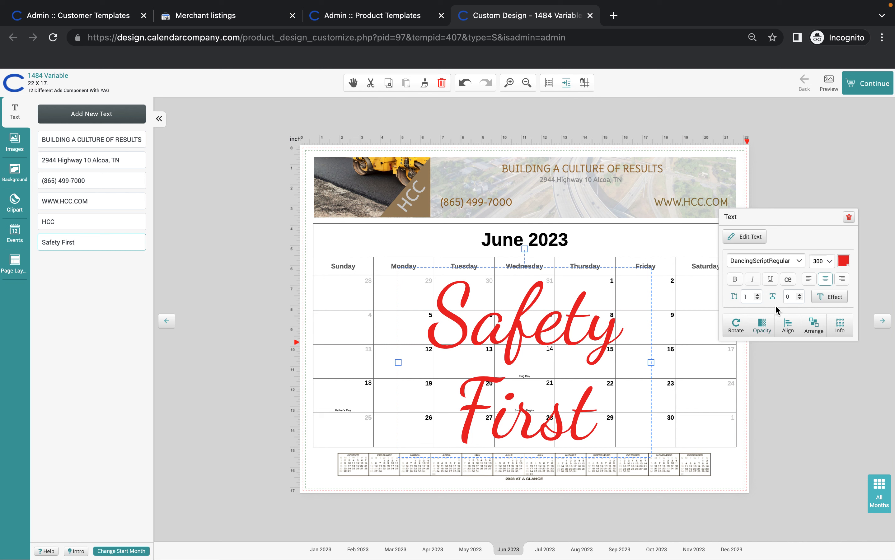
# Step: Set the Safety First text's font size to 315 and nudge it slightly upward over the date grid
pyautogui.click(829, 261)
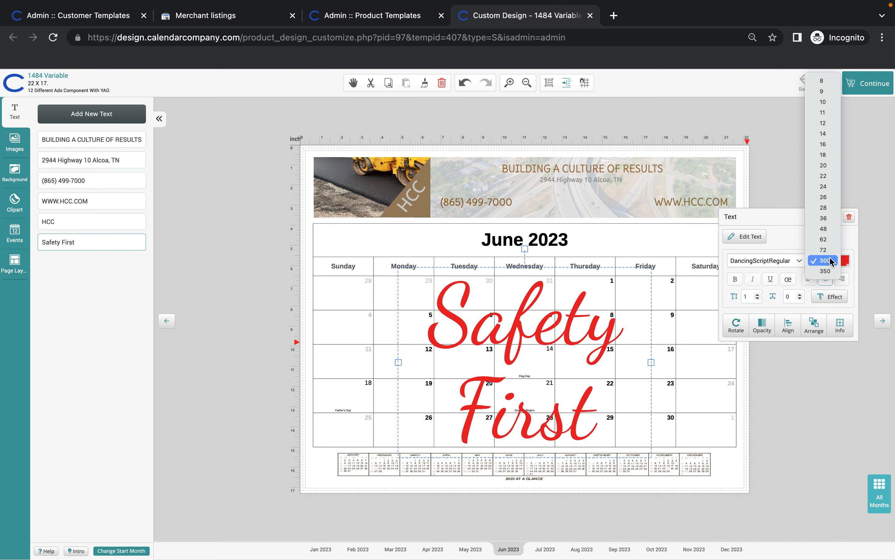
pyautogui.click(868, 291)
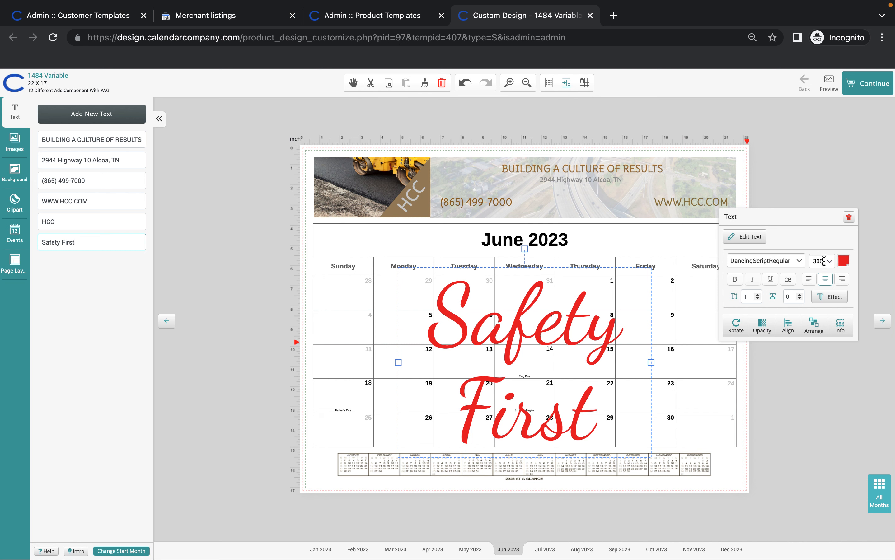
pyautogui.press('BackSpace')
pyautogui.press('BackSpace')
pyautogui.write('15')
pyautogui.press('Return')
pyautogui.moveTo(534, 368); pyautogui.dragTo(533, 362)
# Step: Set the Safety First text's font size to 310 and align it to the page's horizontal centre
pyautogui.click(822, 262)
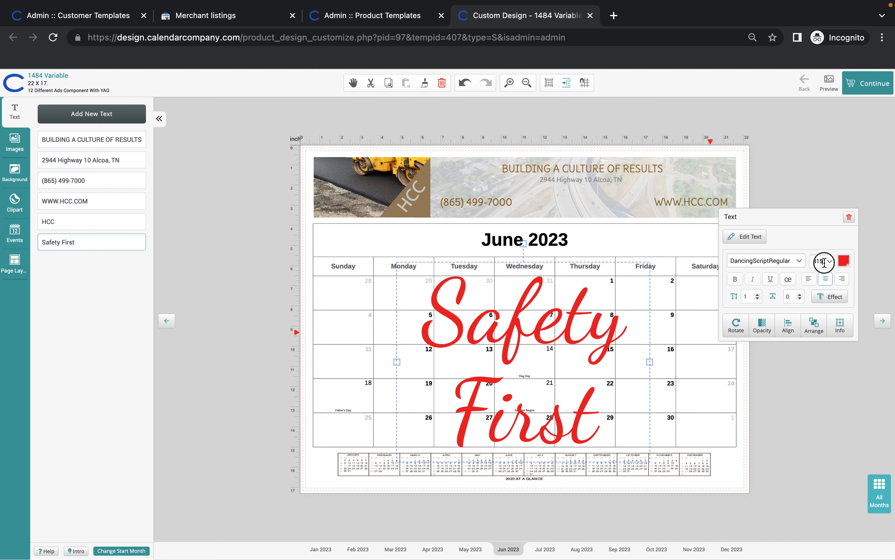
pyautogui.press('BackSpace')
pyautogui.write('0')
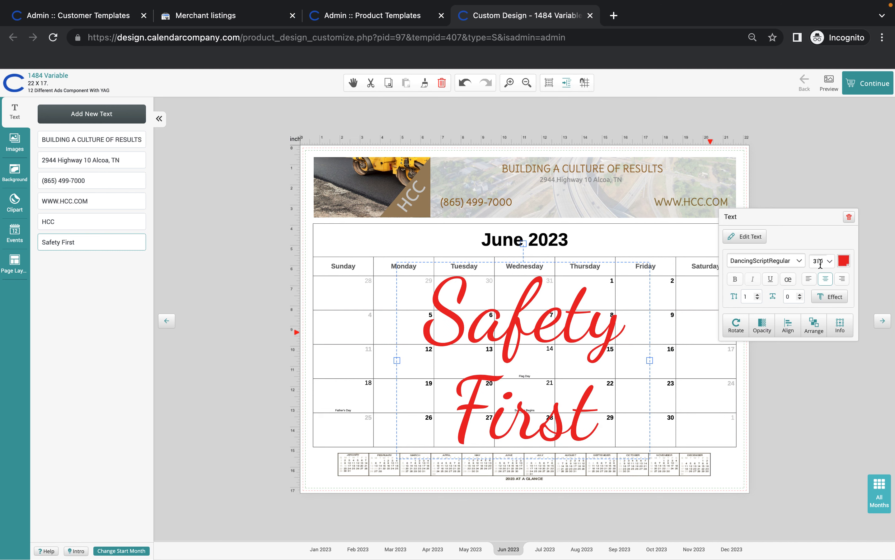
pyautogui.moveTo(523, 369); pyautogui.dragTo(523, 369)
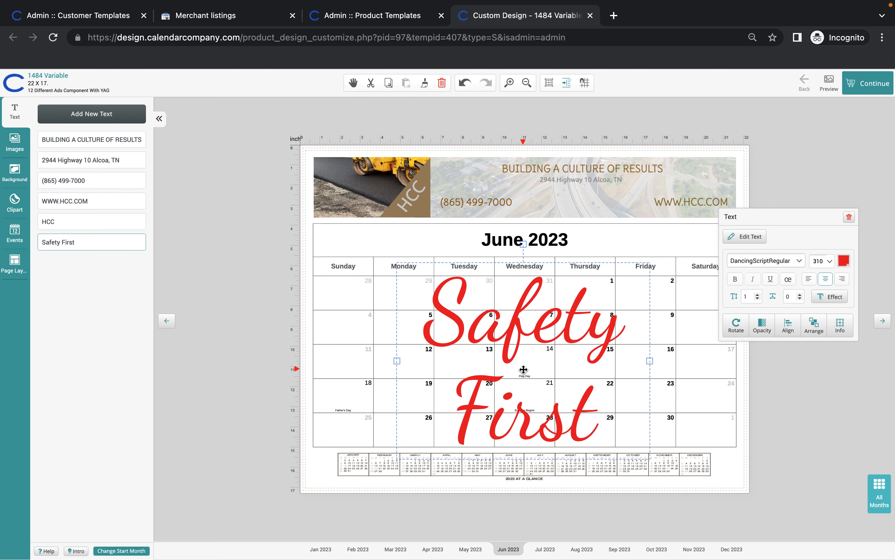
pyautogui.click(788, 325)
pyautogui.click(787, 360)
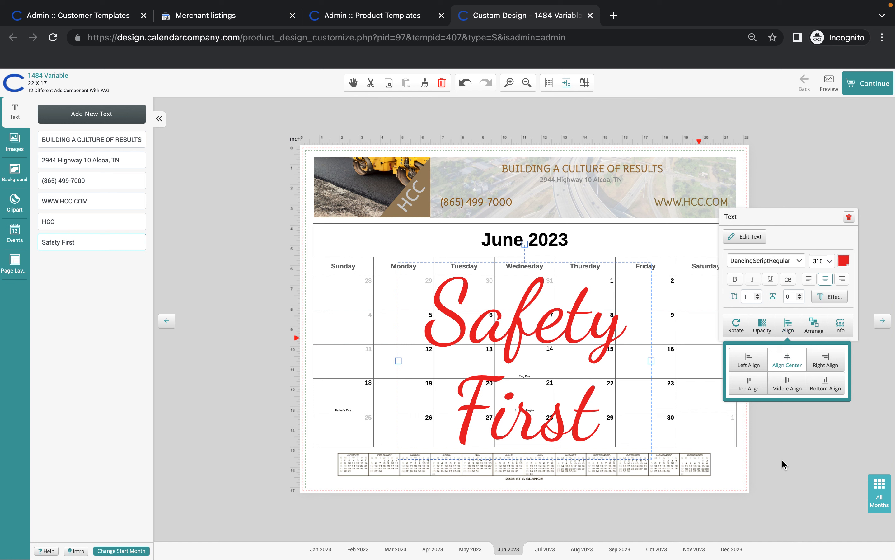
# Step: Try an opacity of 0.1 on the Safety First text, settle on 0.2 and deselect it
pyautogui.click(763, 326)
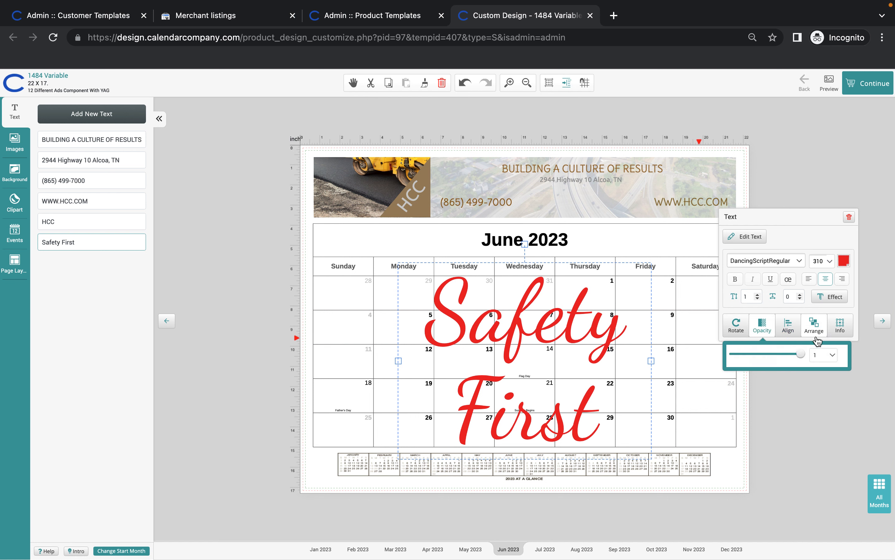
pyautogui.click(829, 354)
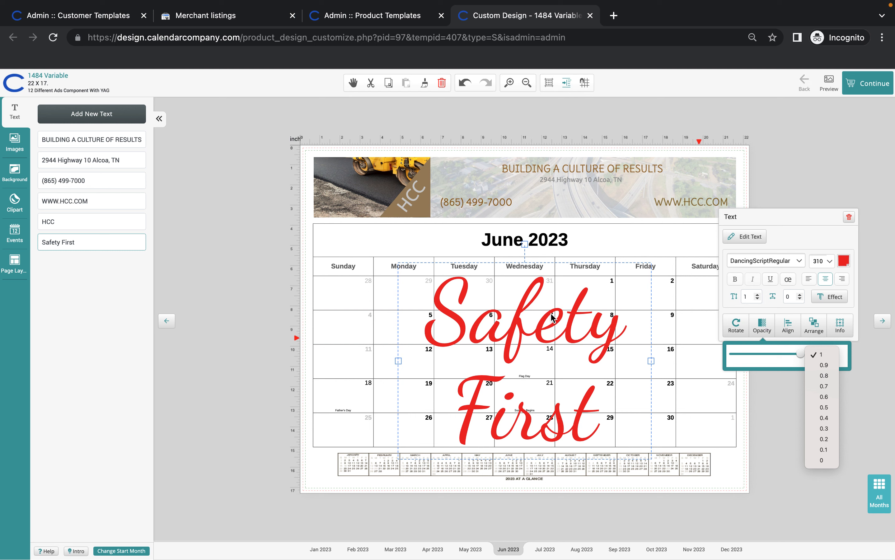
pyautogui.click(822, 449)
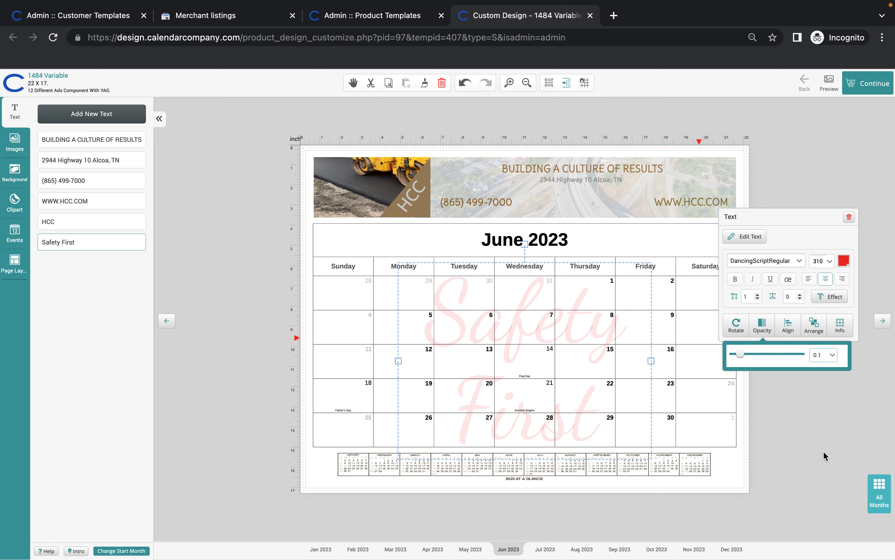
pyautogui.click(832, 355)
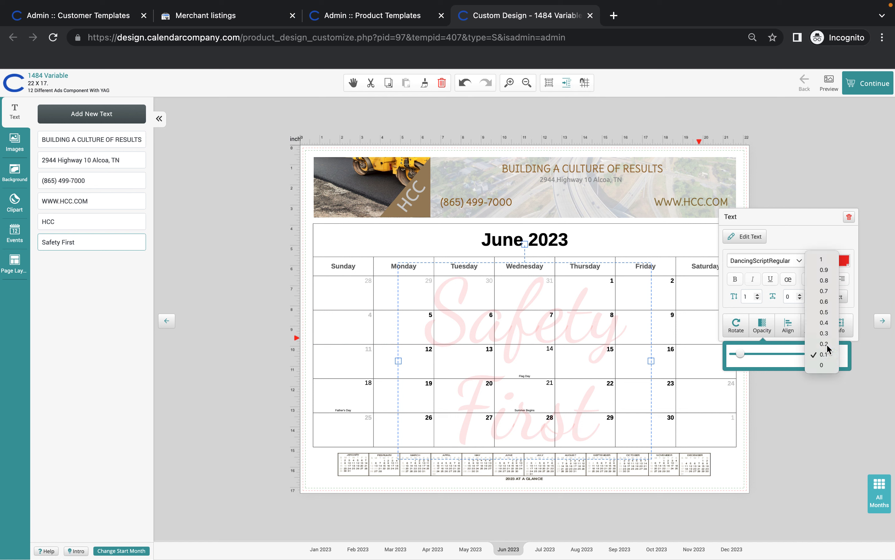
pyautogui.click(825, 345)
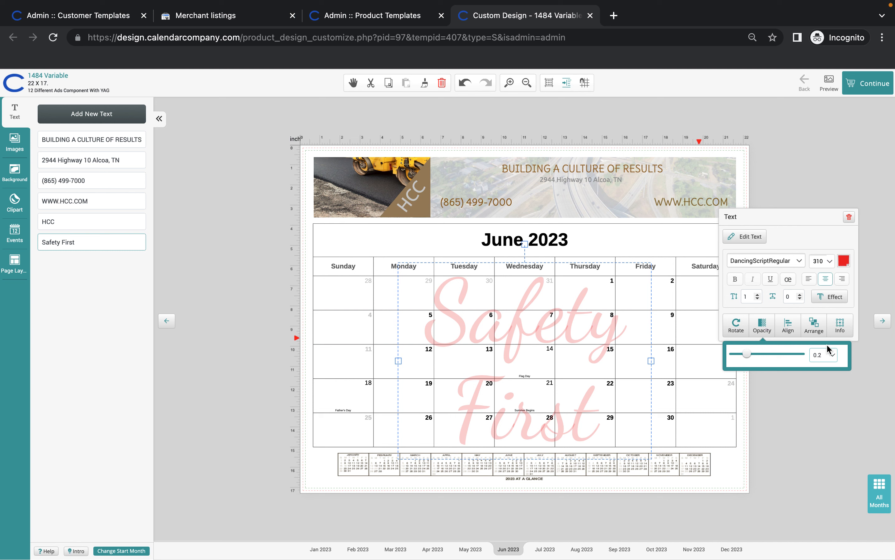
pyautogui.click(807, 422)
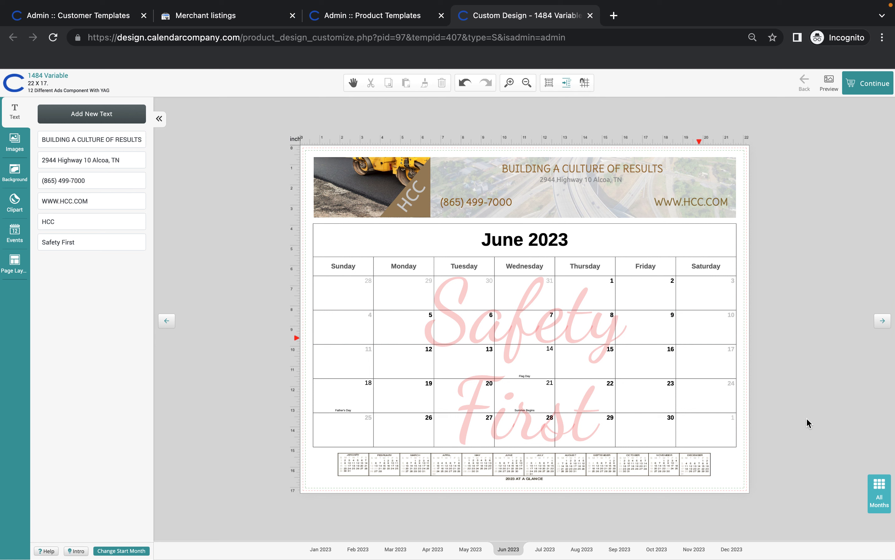
pyautogui.press('super+shift+5')
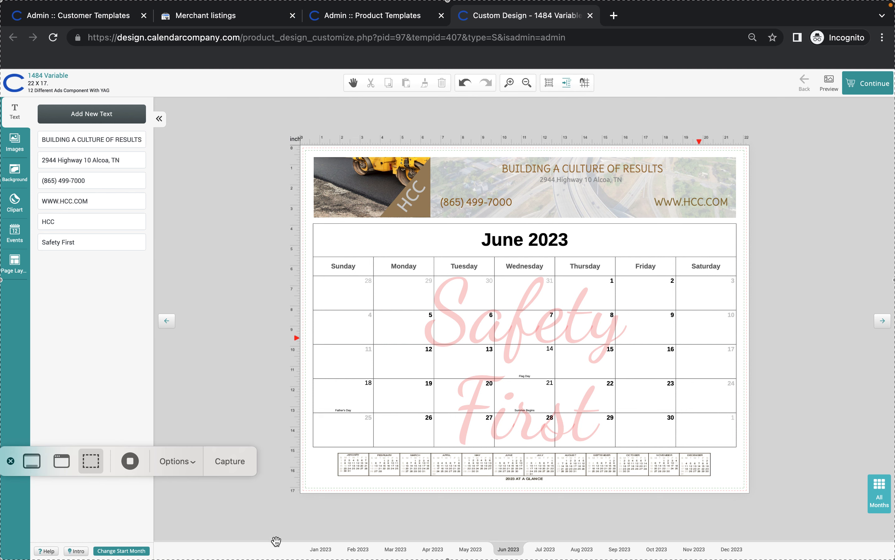